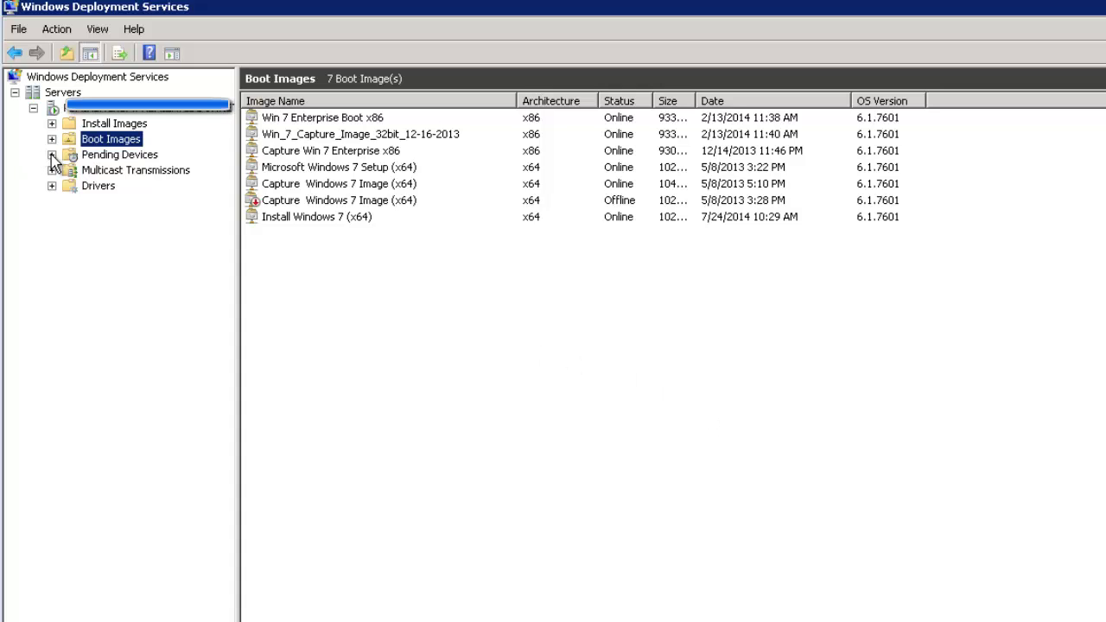
Expand and select Drivers to list its 23 driver groups, such as DriversGroup1 and E2120 - Win PE.
{"action": "left_click", "coordinate": [54, 187]}
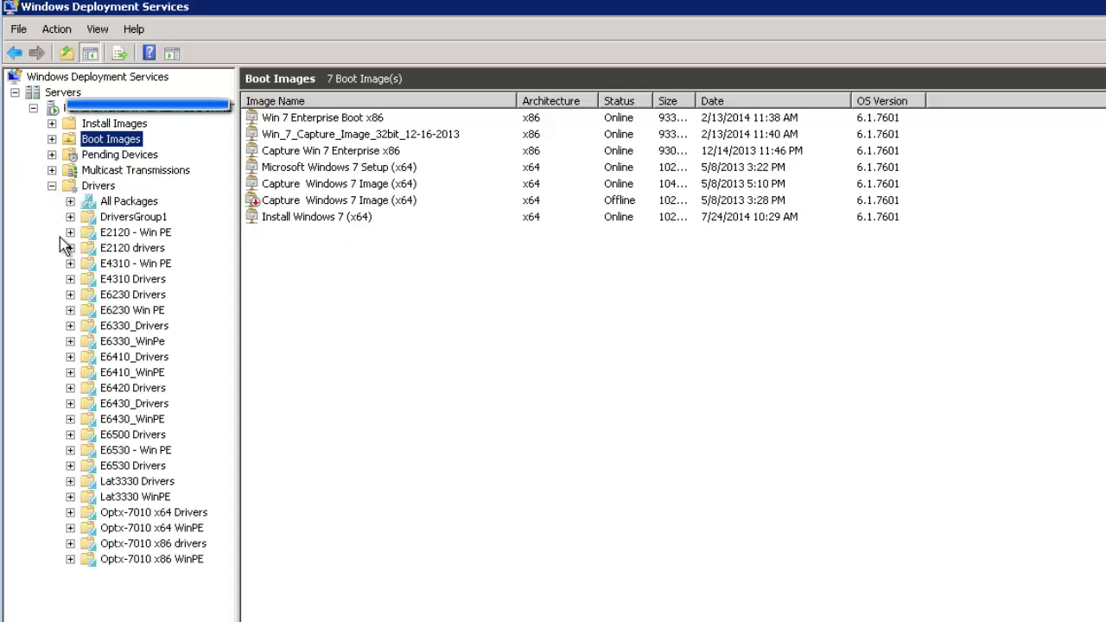
{"action": "left_click", "coordinate": [93, 187]}
Start a new driver group under Drivers and name it 'E7240 Drivers 64 Bit'.
{"action": "right_click", "coordinate": [93, 188]}
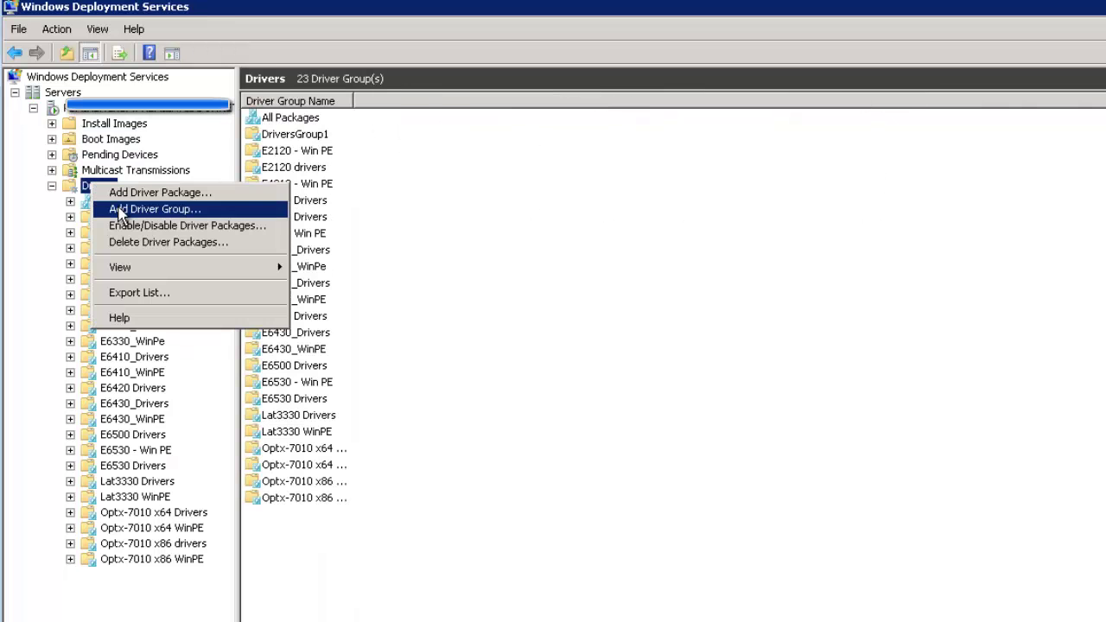
{"action": "left_click", "coordinate": [121, 210]}
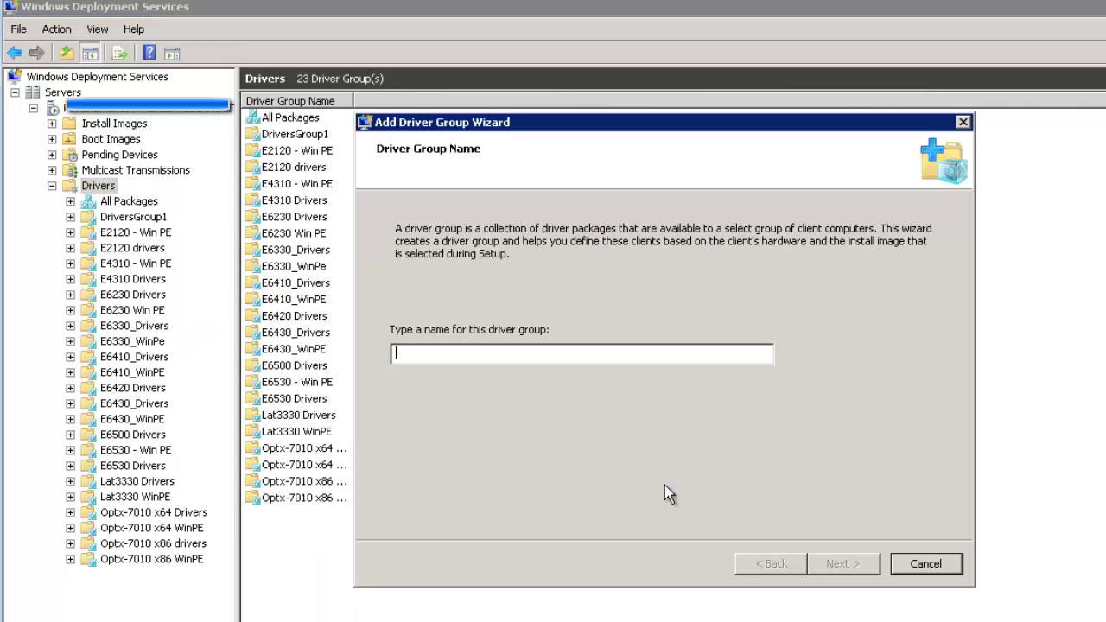
{"action": "type", "text": "Latitude"}
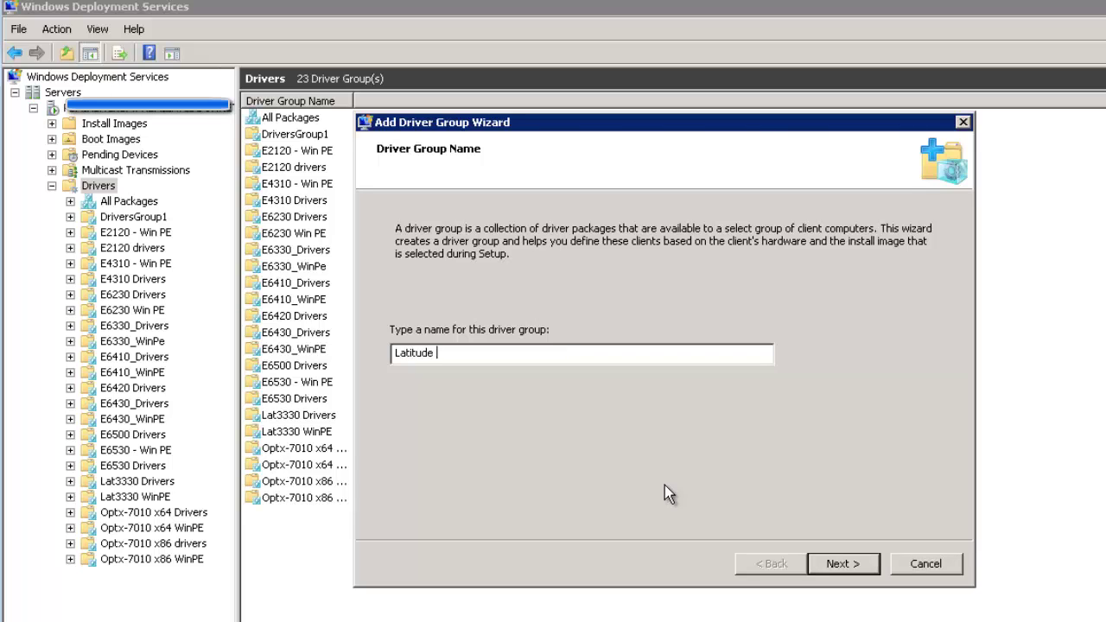
{"action": "key", "text": "BackSpace"}
{"action": "key", "text": "BackSpace"}
{"action": "key", "text": "BackSpace"}
{"action": "key", "text": "BackSpace"}
{"action": "key", "text": "BackSpace"}
{"action": "key", "text": "BackSpace"}
{"action": "key", "text": "BackSpace"}
{"action": "key", "text": "BackSpace"}
{"action": "key", "text": "BackSpace"}
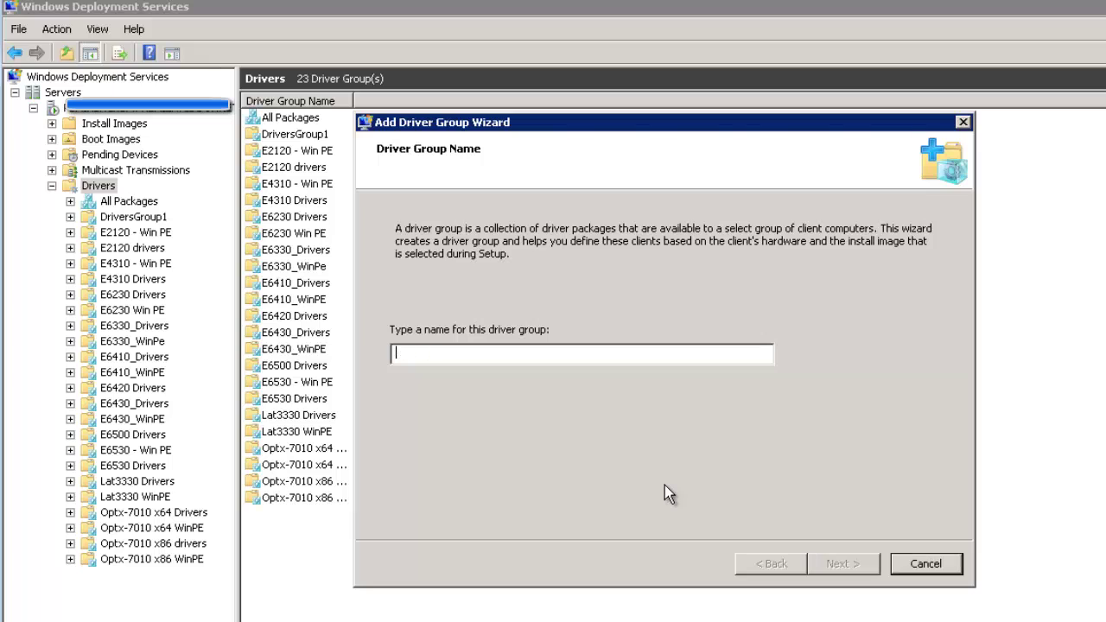
{"action": "type", "text": "E7240"}
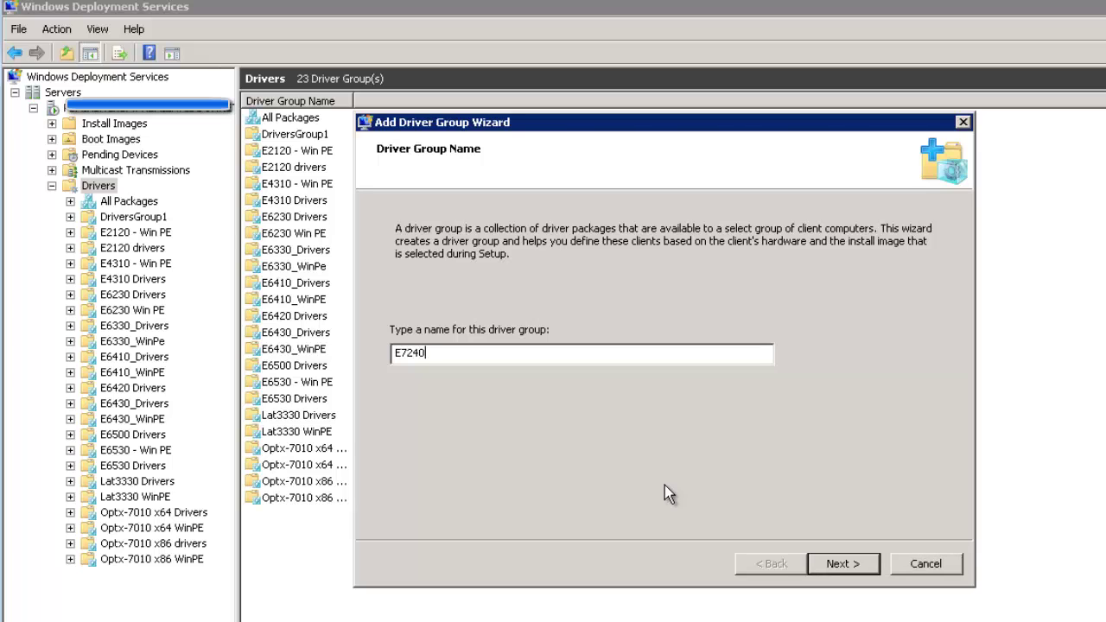
{"action": "type", "text": " Drivers 64 Bit"}
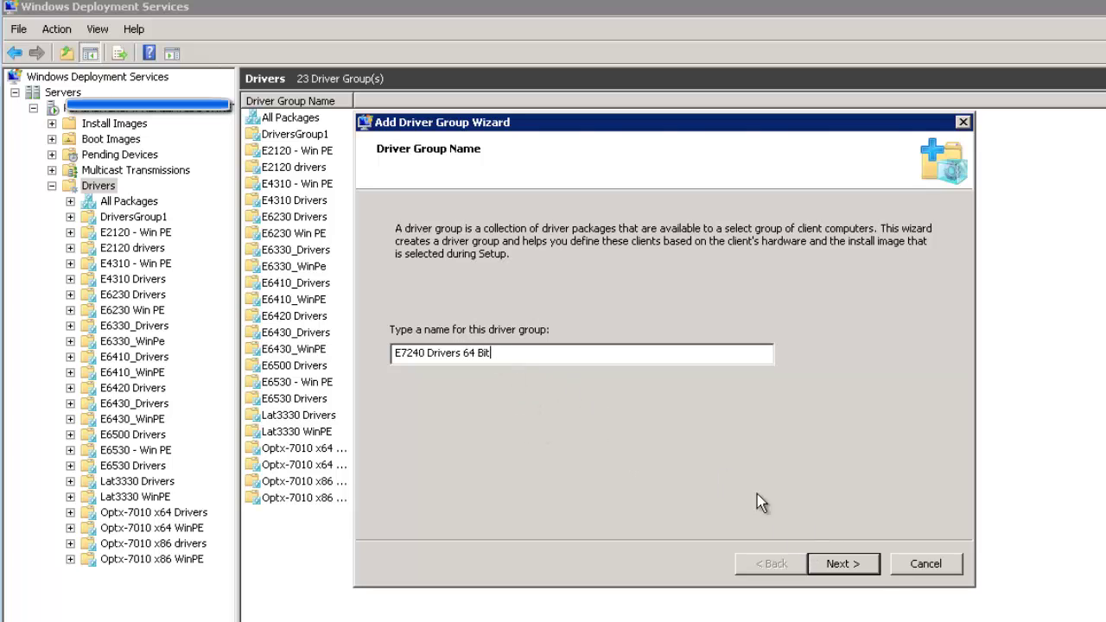
Skip the client hardware and install image filters, keep hardware-matched packages only, and finish.
{"action": "left_click", "coordinate": [839, 564]}
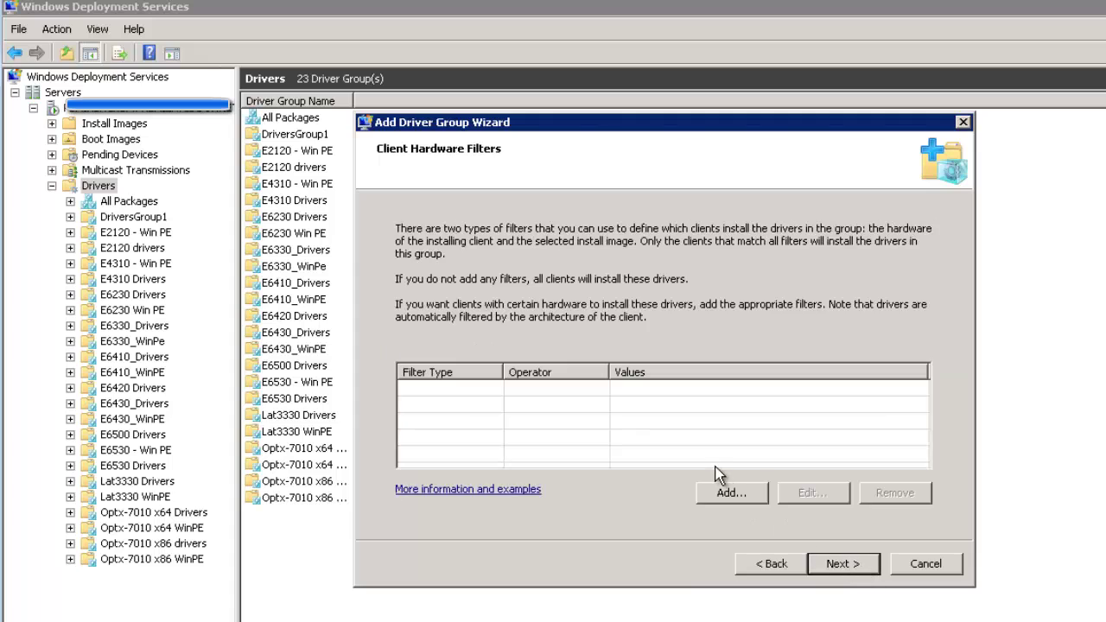
{"action": "left_click", "coordinate": [834, 568]}
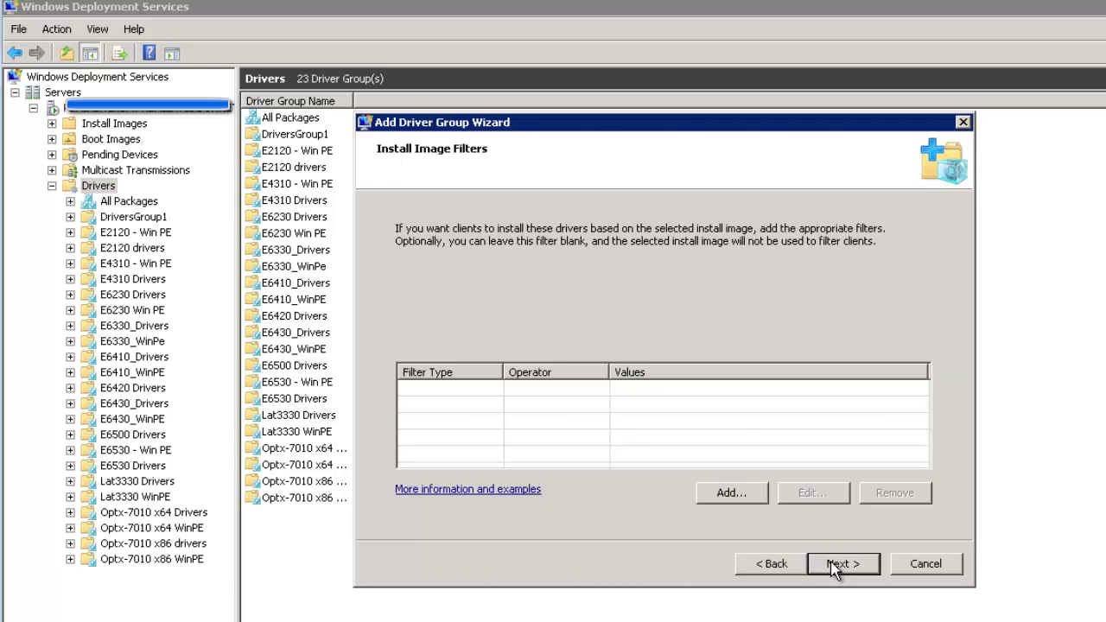
{"action": "left_click", "coordinate": [834, 566]}
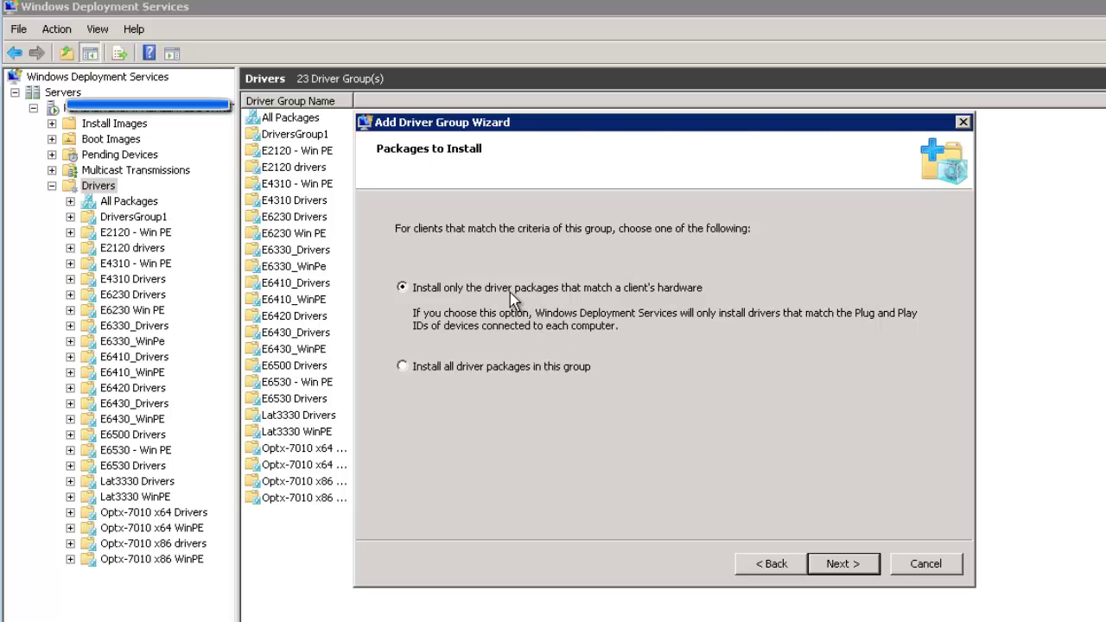
{"action": "left_click", "coordinate": [836, 572]}
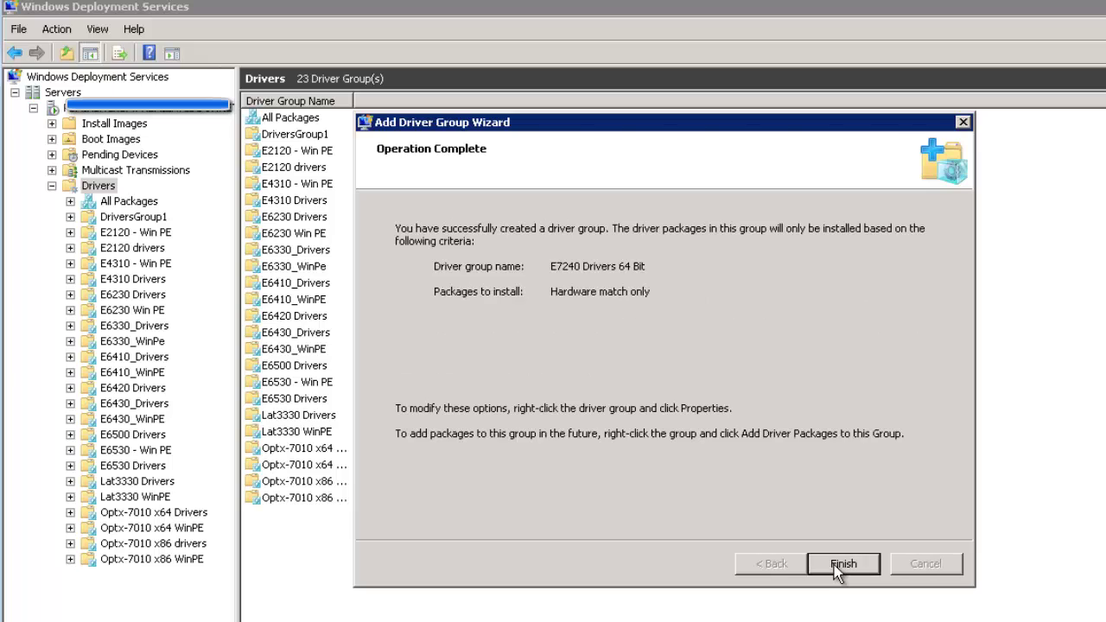
{"action": "left_click", "coordinate": [836, 572]}
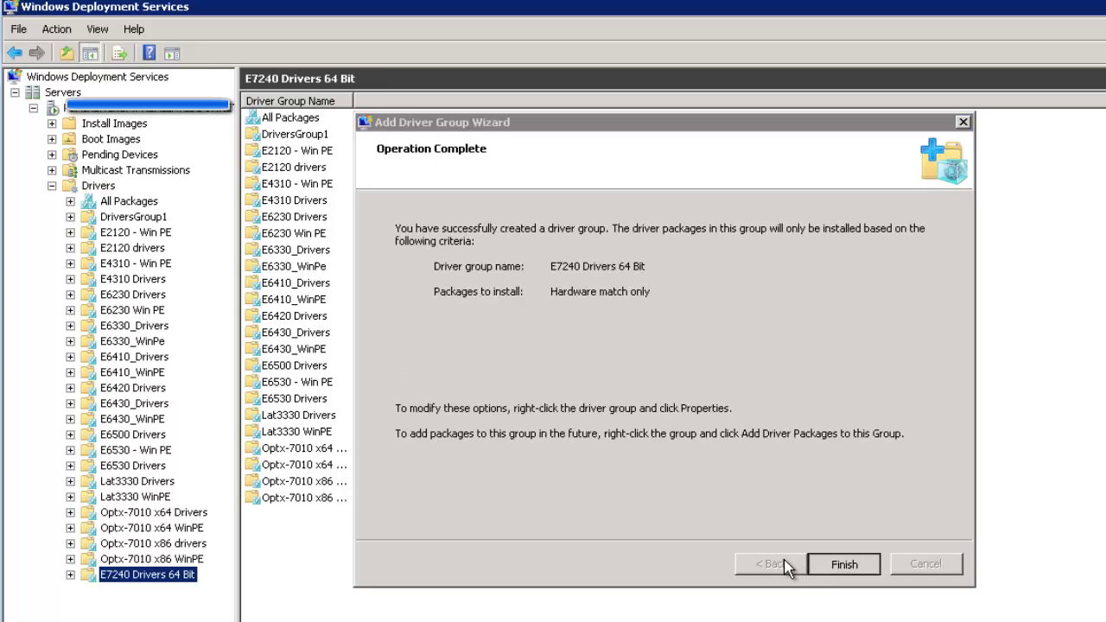
Close the group wizard and start adding all driver packages from a folder.
{"action": "left_click", "coordinate": [836, 567]}
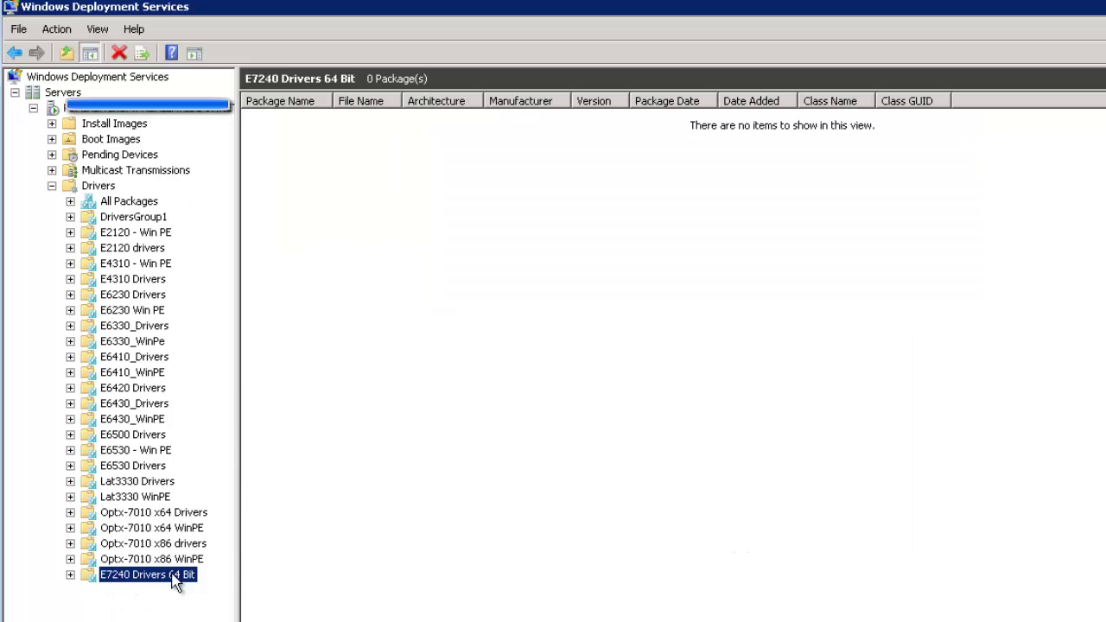
{"action": "right_click", "coordinate": [99, 186]}
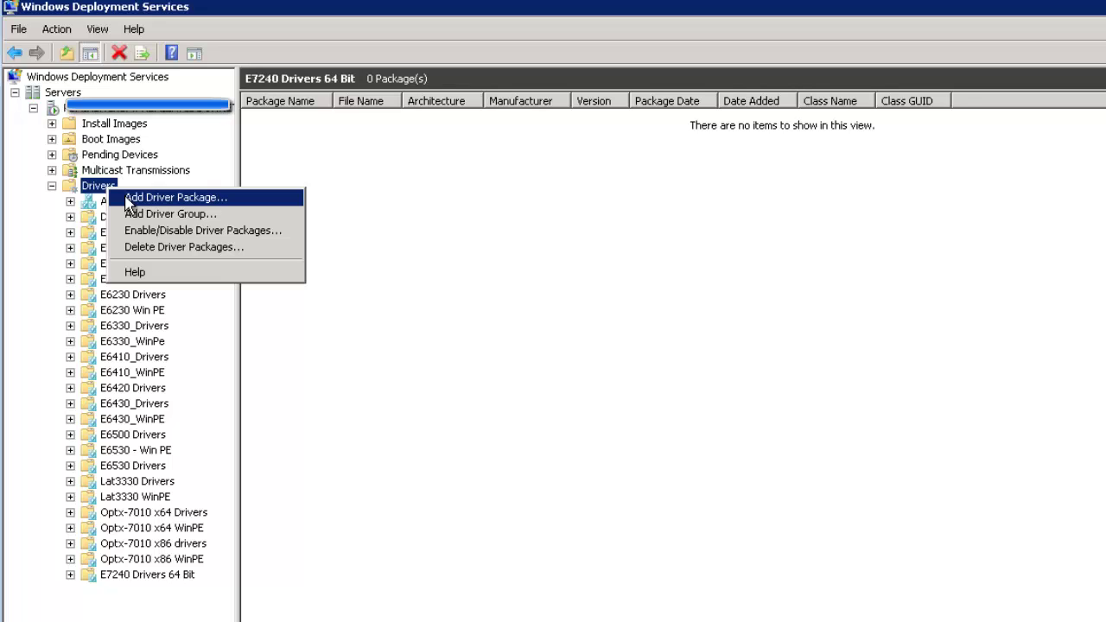
{"action": "left_click", "coordinate": [129, 198]}
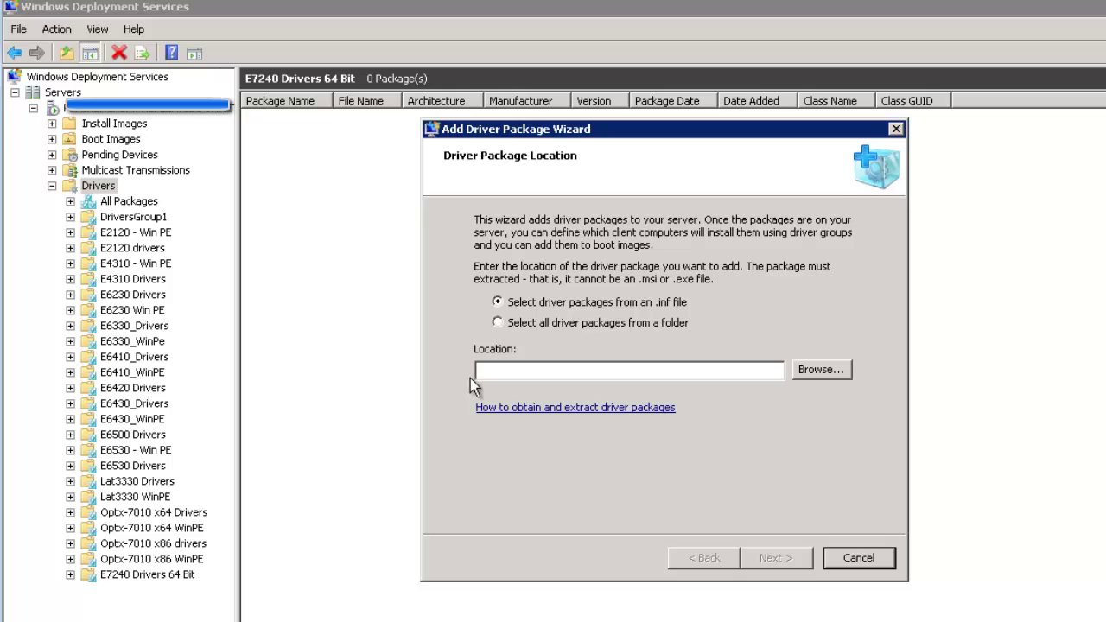
{"action": "left_click", "coordinate": [541, 332]}
Set the location to D:\RemoteInstall\Drivers\E7240-win7-A04-19H1W\E7240\win7\x64.
{"action": "left_click", "coordinate": [817, 370]}
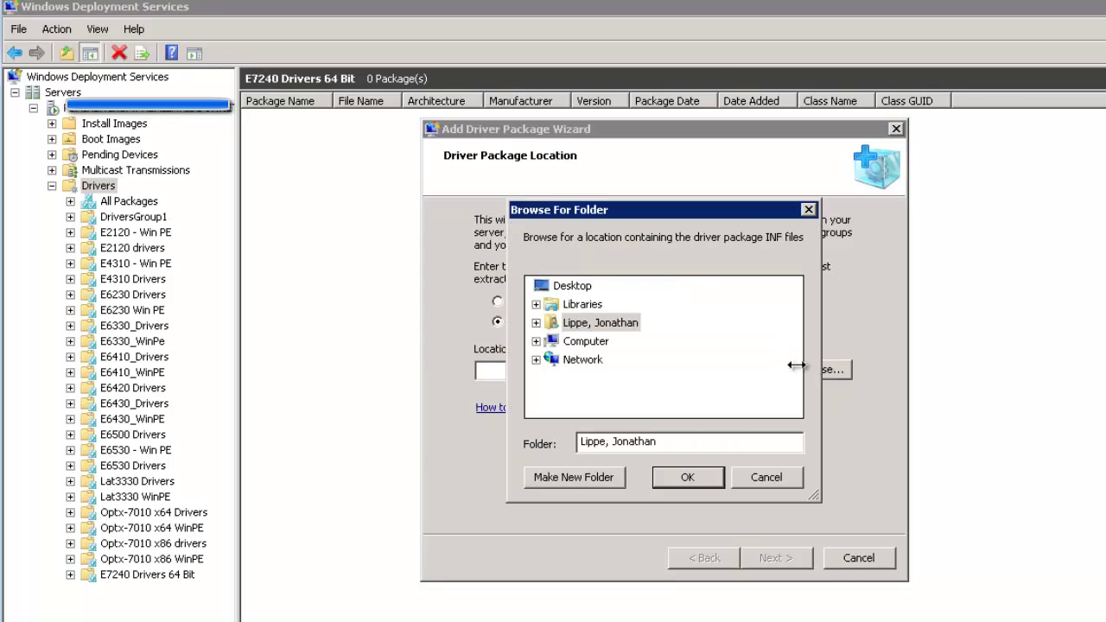
{"action": "left_click", "coordinate": [537, 342]}
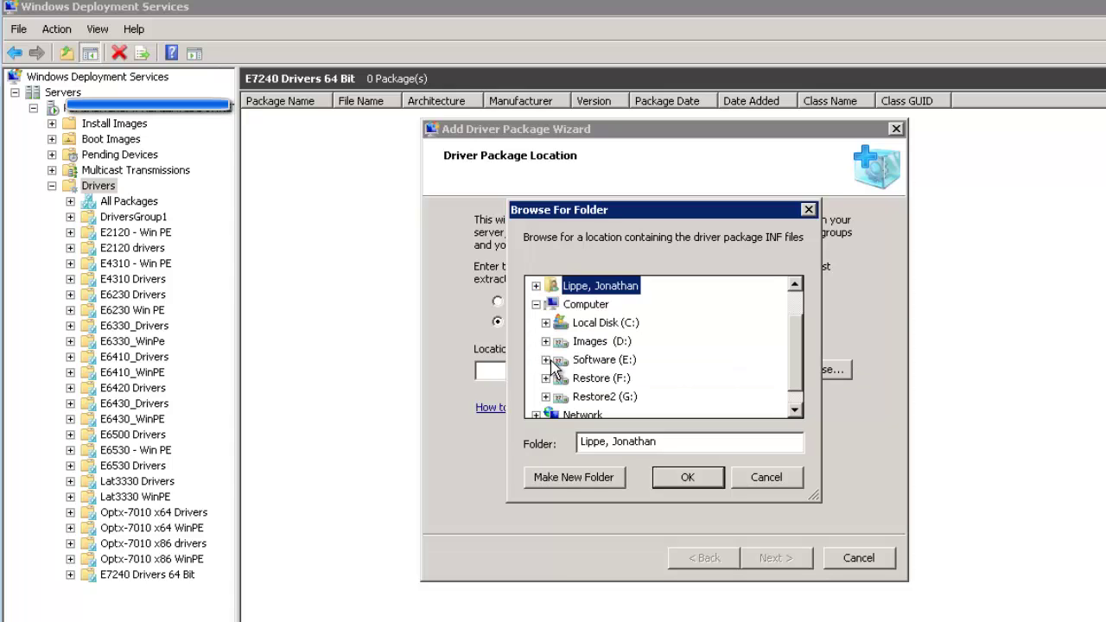
{"action": "left_click", "coordinate": [546, 342]}
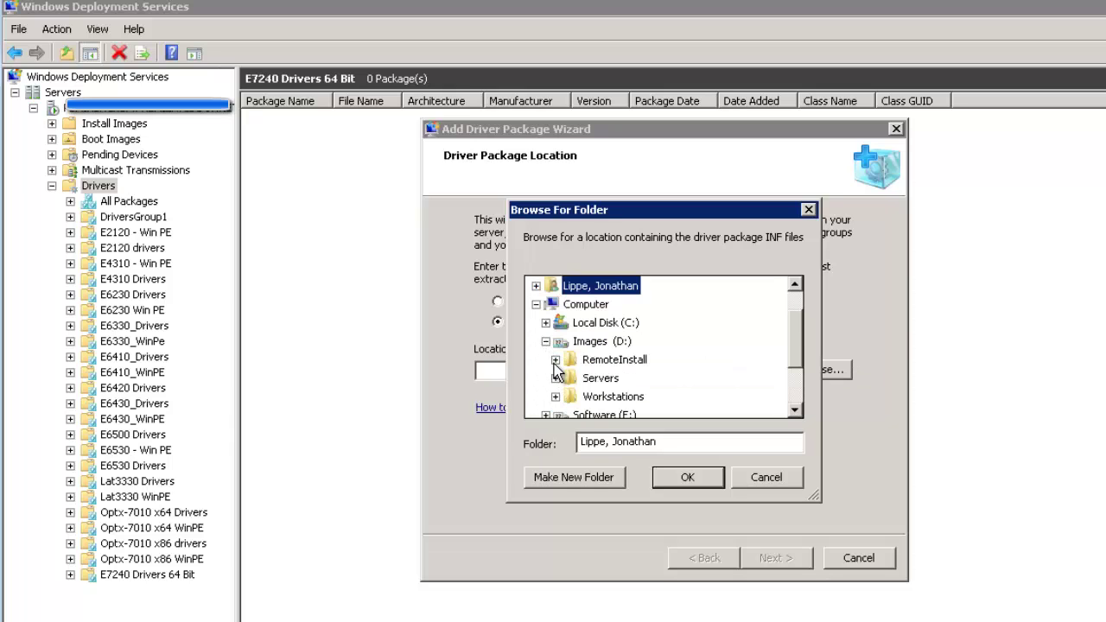
{"action": "left_click", "coordinate": [556, 360]}
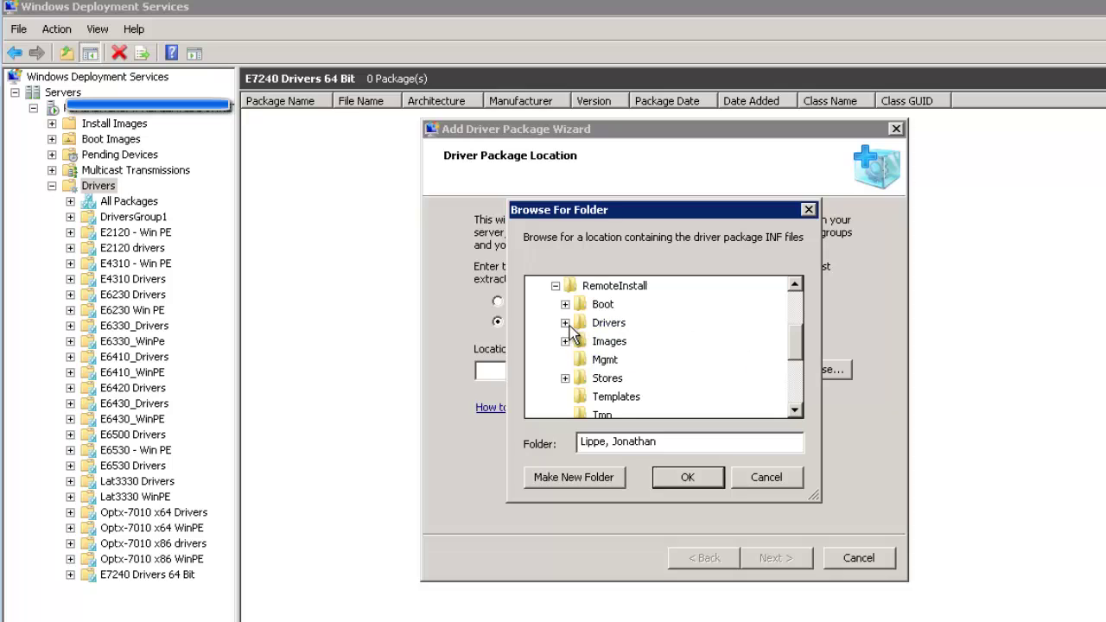
{"action": "left_click", "coordinate": [565, 323]}
{"action": "left_click", "coordinate": [631, 360]}
{"action": "left_click", "coordinate": [795, 411]}
{"action": "left_click", "coordinate": [795, 410]}
{"action": "left_click", "coordinate": [795, 411]}
{"action": "left_click", "coordinate": [795, 410]}
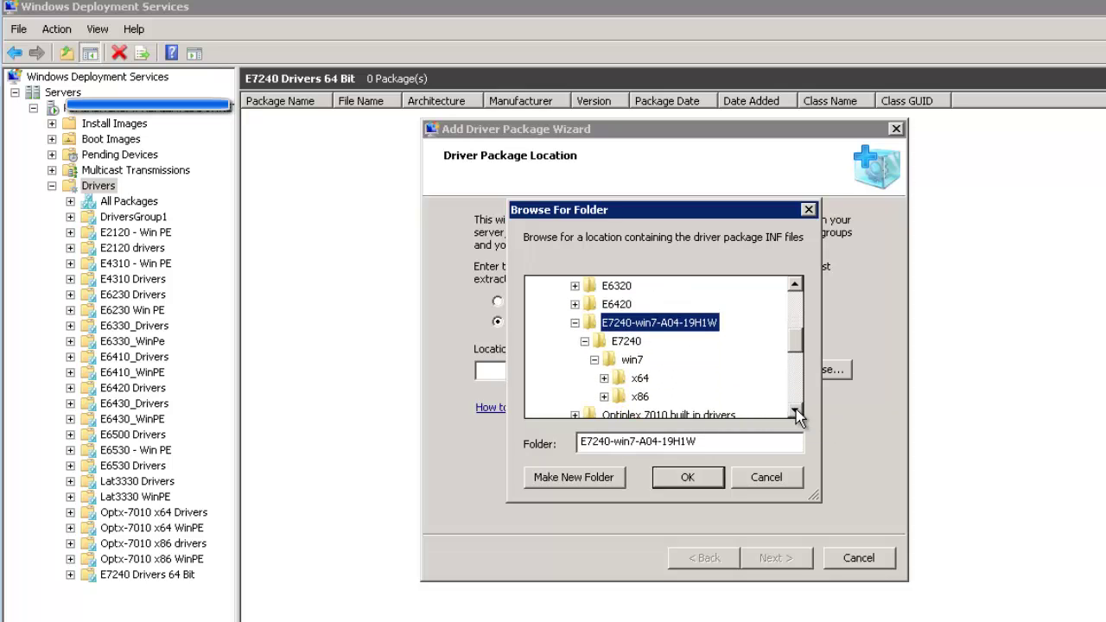
{"action": "left_click", "coordinate": [795, 411]}
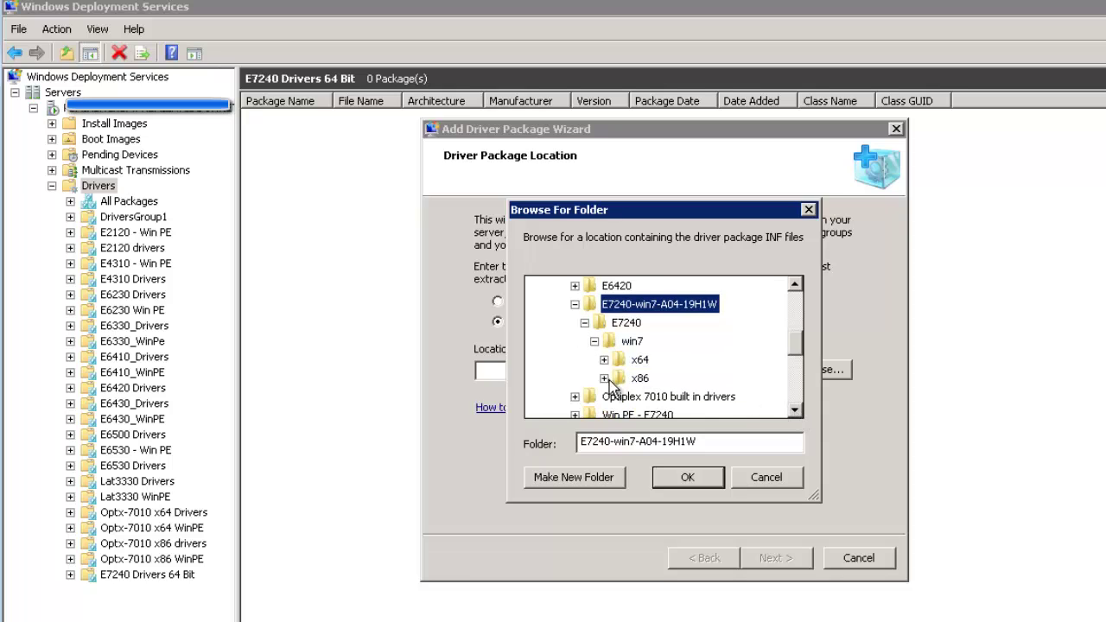
{"action": "left_click", "coordinate": [638, 361]}
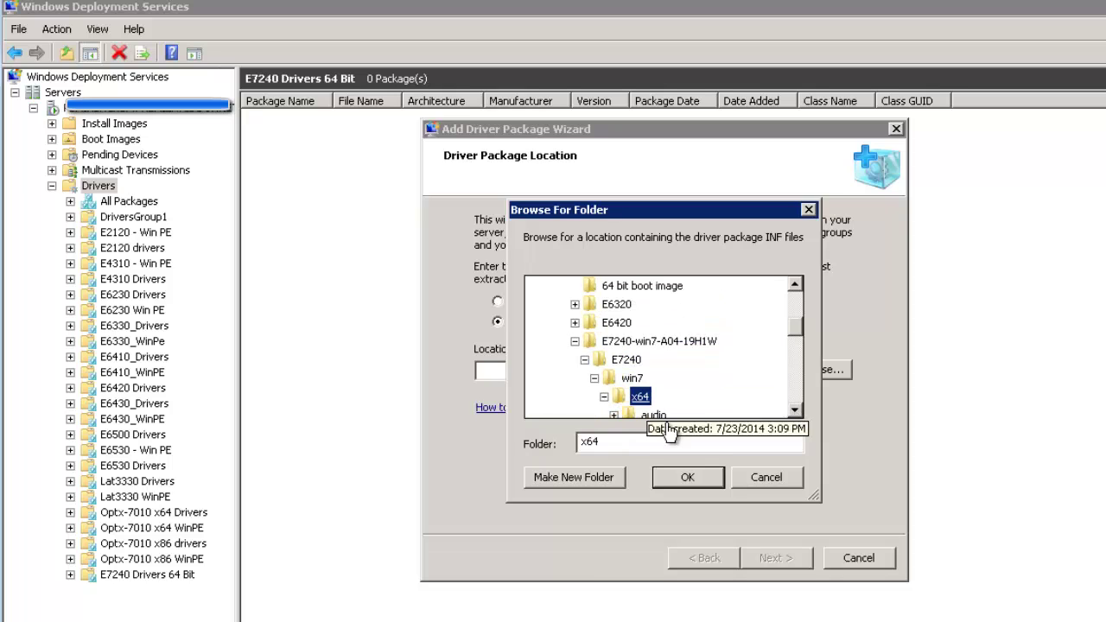
{"action": "left_click", "coordinate": [795, 410]}
{"action": "left_click", "coordinate": [691, 479]}
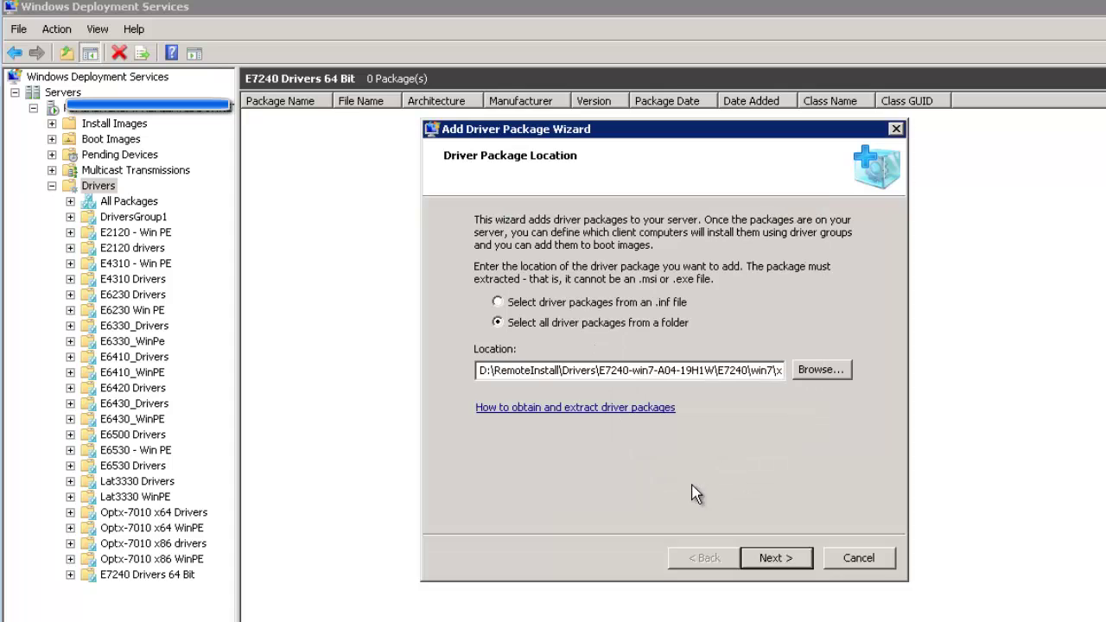
Scan the x64 folder and import all 327 found driver packages to the server.
{"action": "left_click", "coordinate": [783, 558]}
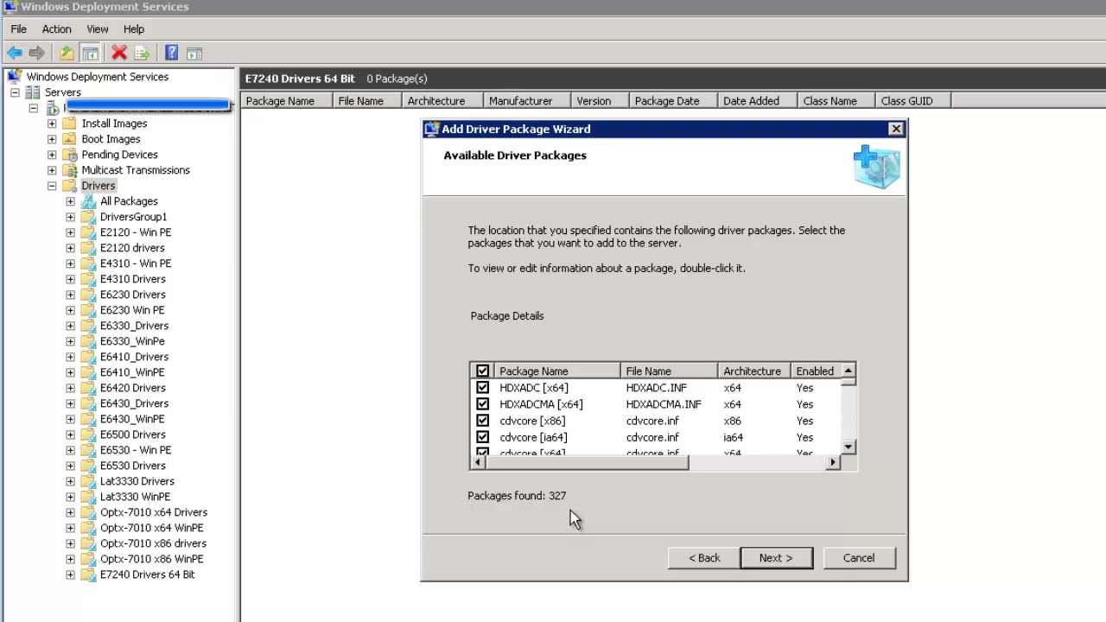
{"action": "left_click", "coordinate": [773, 558]}
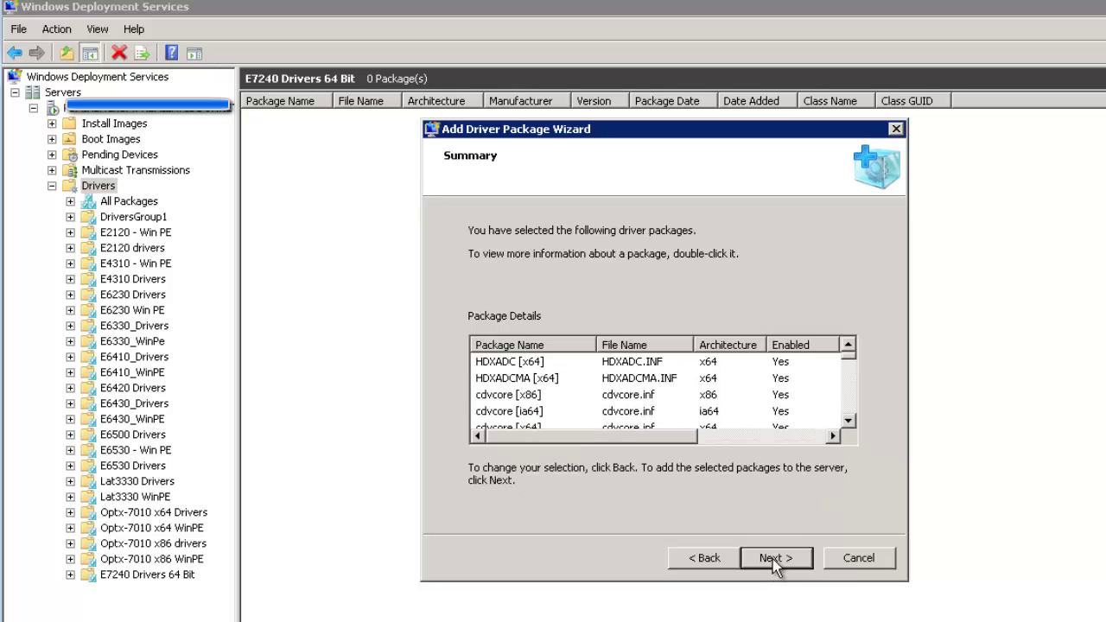
{"action": "left_click", "coordinate": [773, 558]}
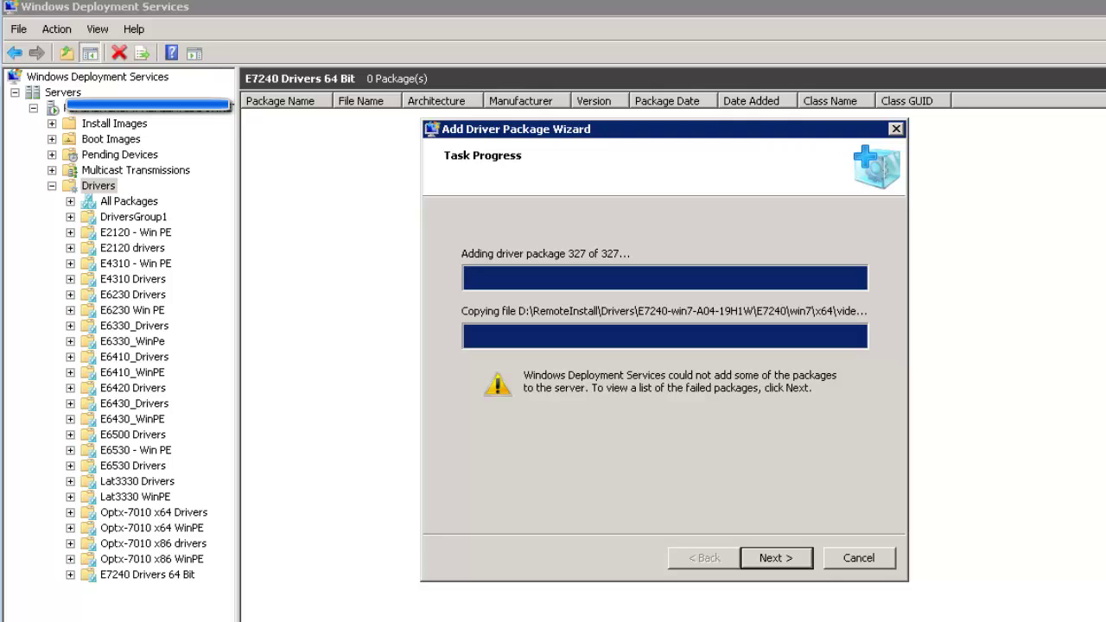
Look through the 19 failed packages, such as FLxHCIc [x64] and wbdidrv [x64], then continue.
{"action": "left_click", "coordinate": [784, 560]}
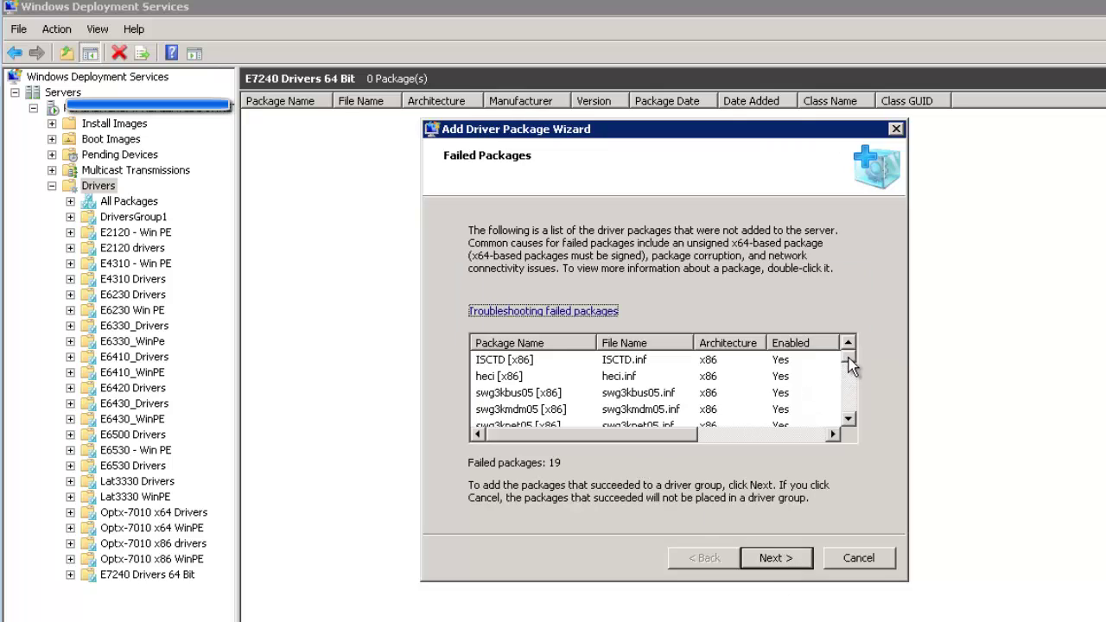
{"action": "left_click_drag", "start_coordinate": [848, 360], "coordinate": [846, 422]}
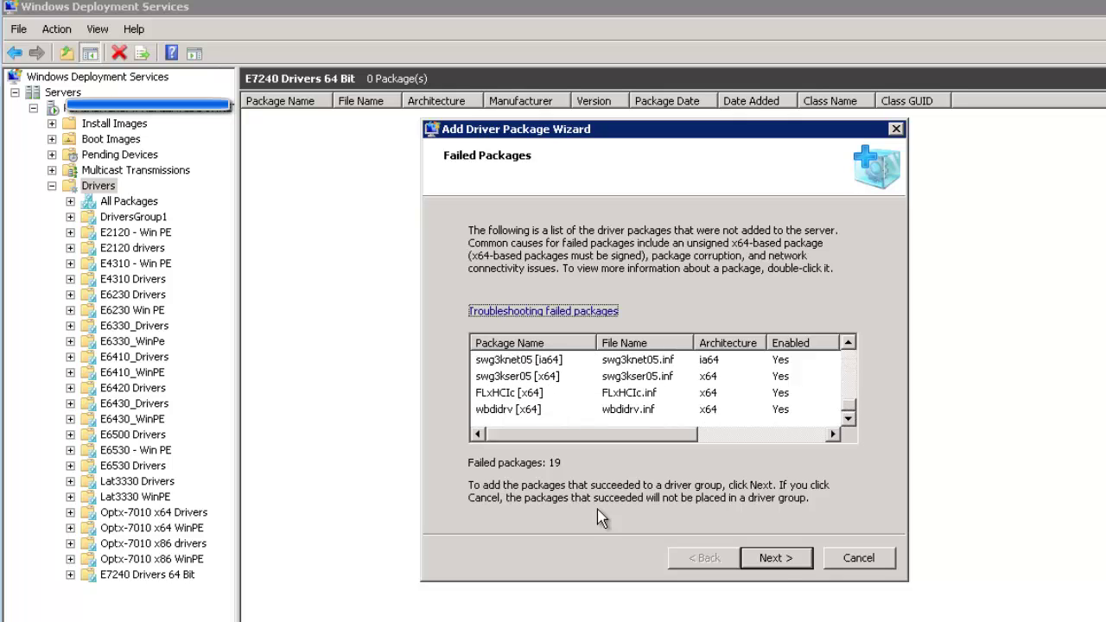
{"action": "left_click", "coordinate": [777, 561]}
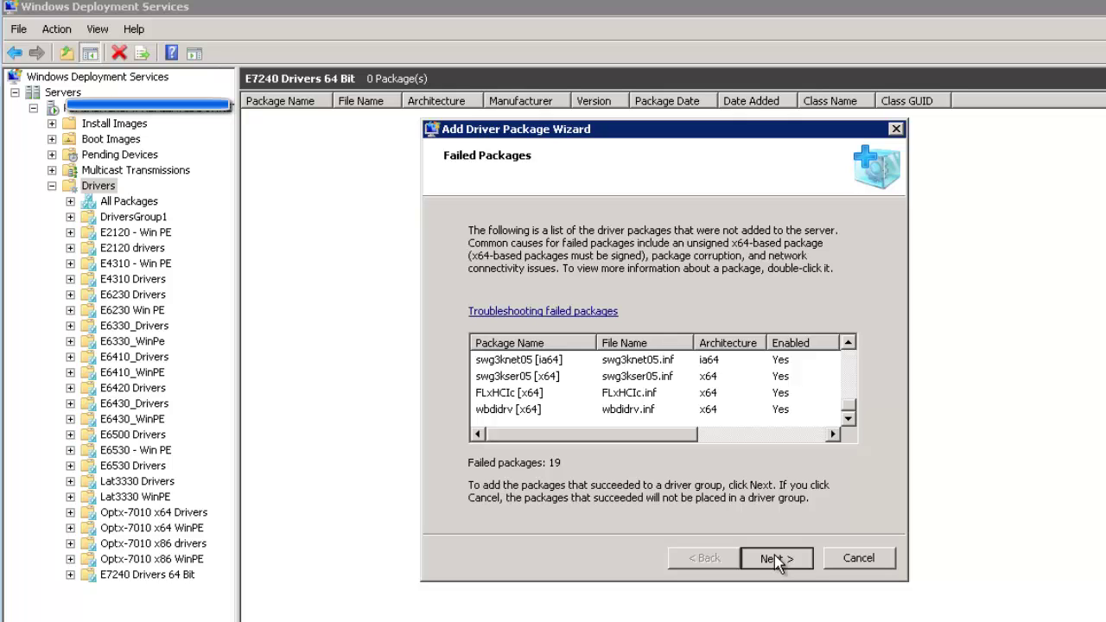
Assign the imported packages to the existing E7240 Drivers 64 Bit group and finish the wizard.
{"action": "left_click", "coordinate": [777, 561]}
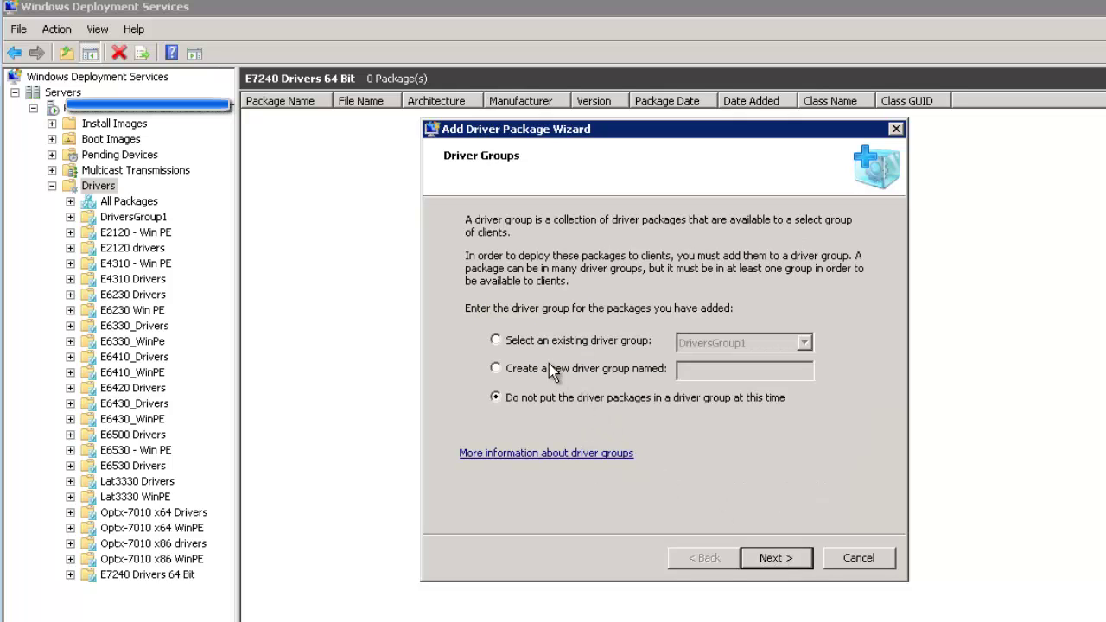
{"action": "left_click", "coordinate": [532, 339]}
{"action": "left_click", "coordinate": [735, 348]}
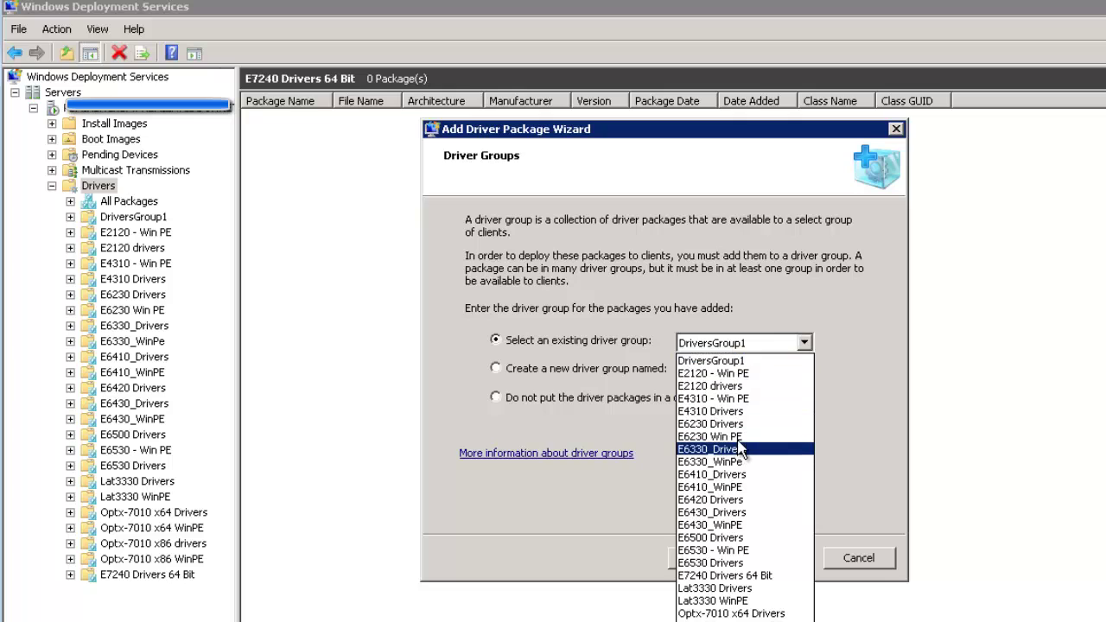
{"action": "left_click", "coordinate": [741, 577]}
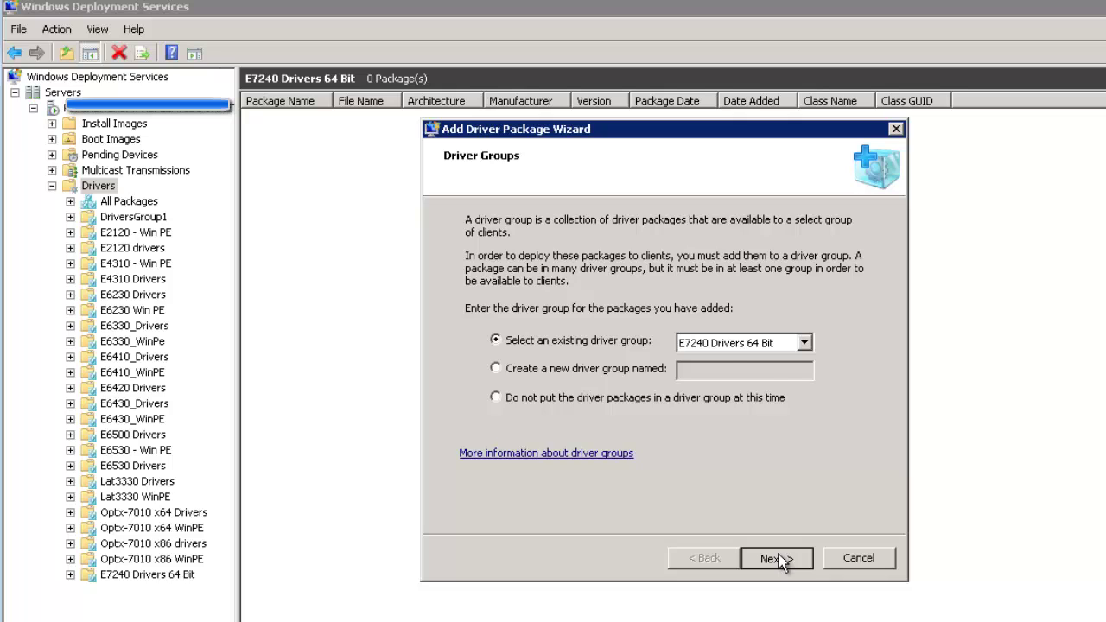
{"action": "left_click", "coordinate": [777, 559]}
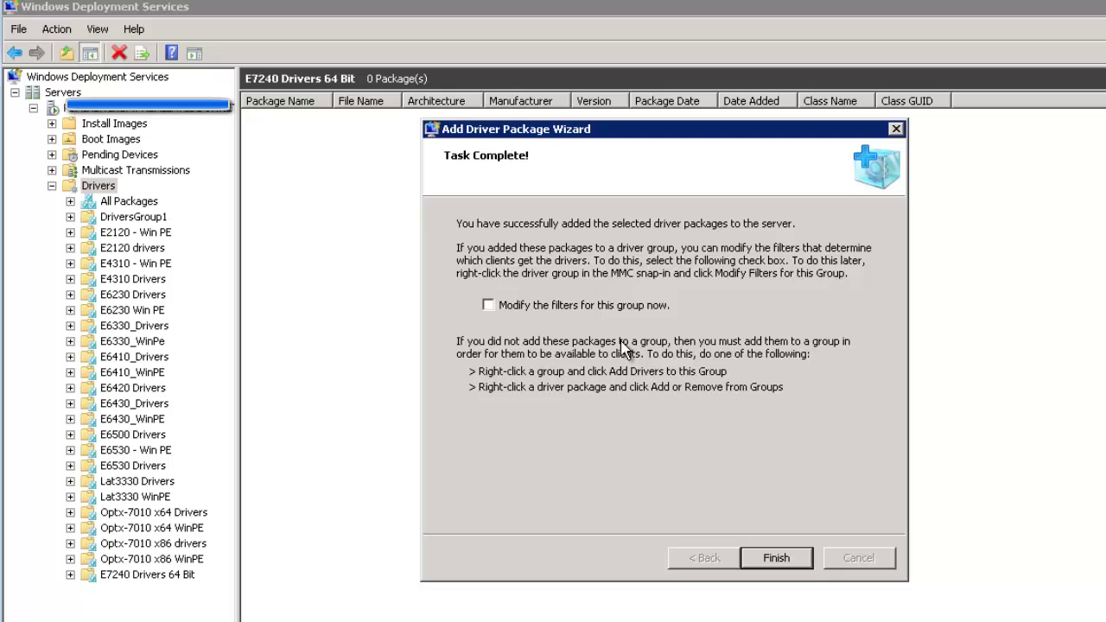
{"action": "left_click", "coordinate": [777, 558]}
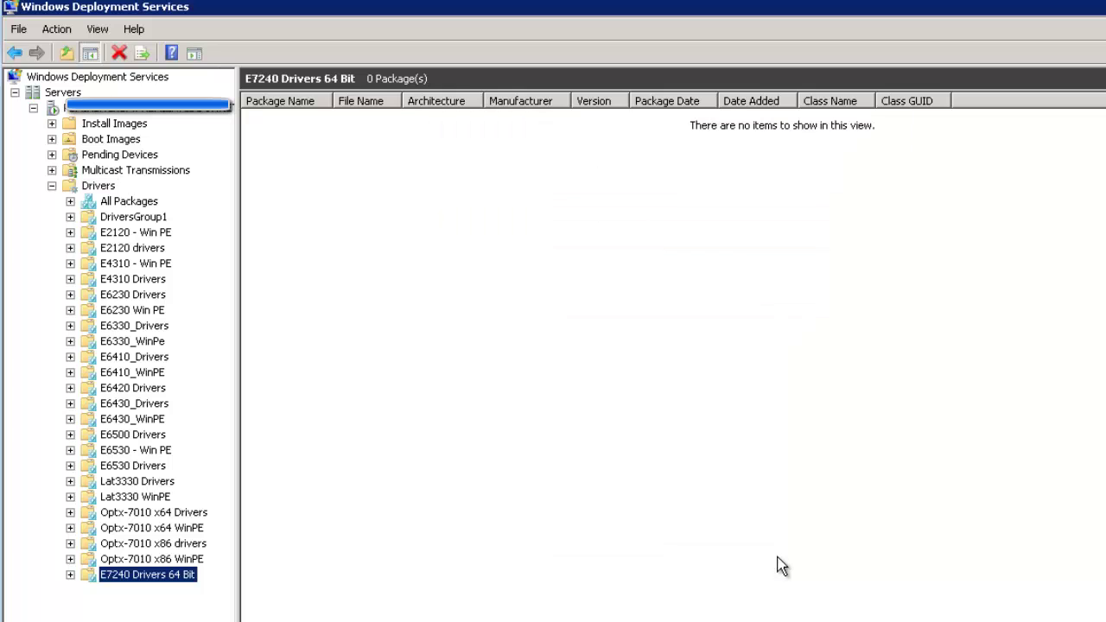
Start a new driver group under Drivers and name it 'E7240 - Win PE'.
{"action": "right_click", "coordinate": [116, 194]}
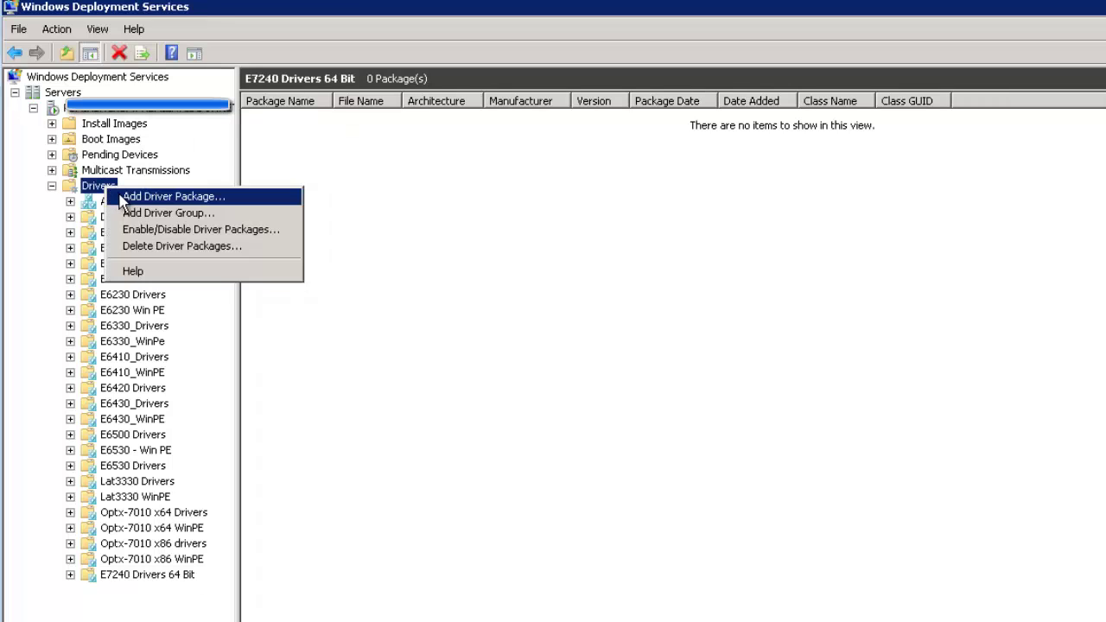
{"action": "left_click", "coordinate": [127, 214]}
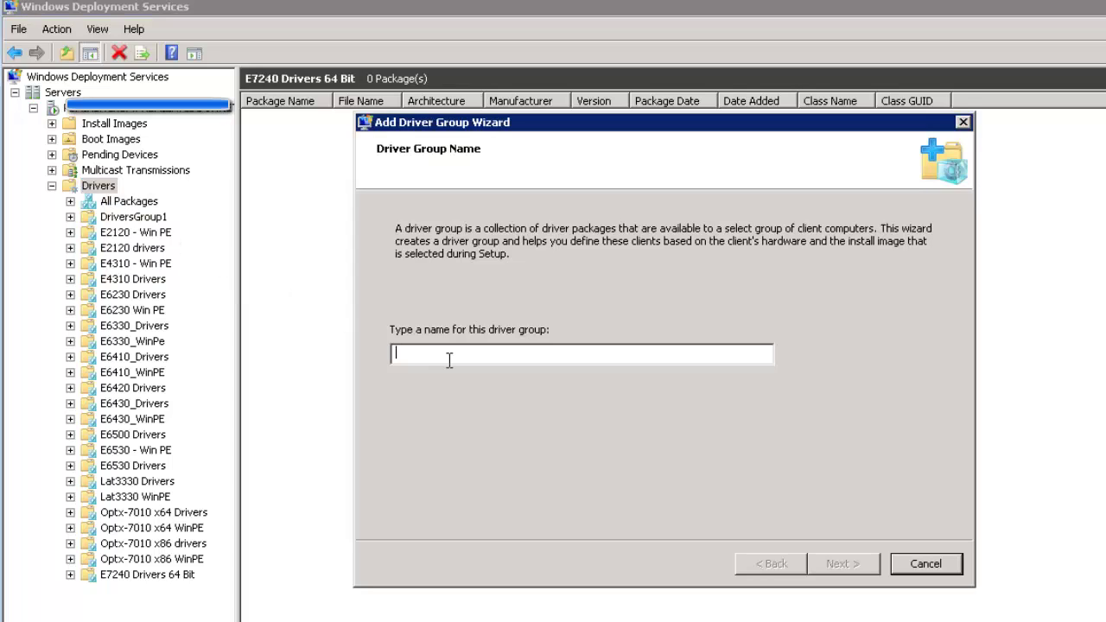
{"action": "type", "text": "E7240"}
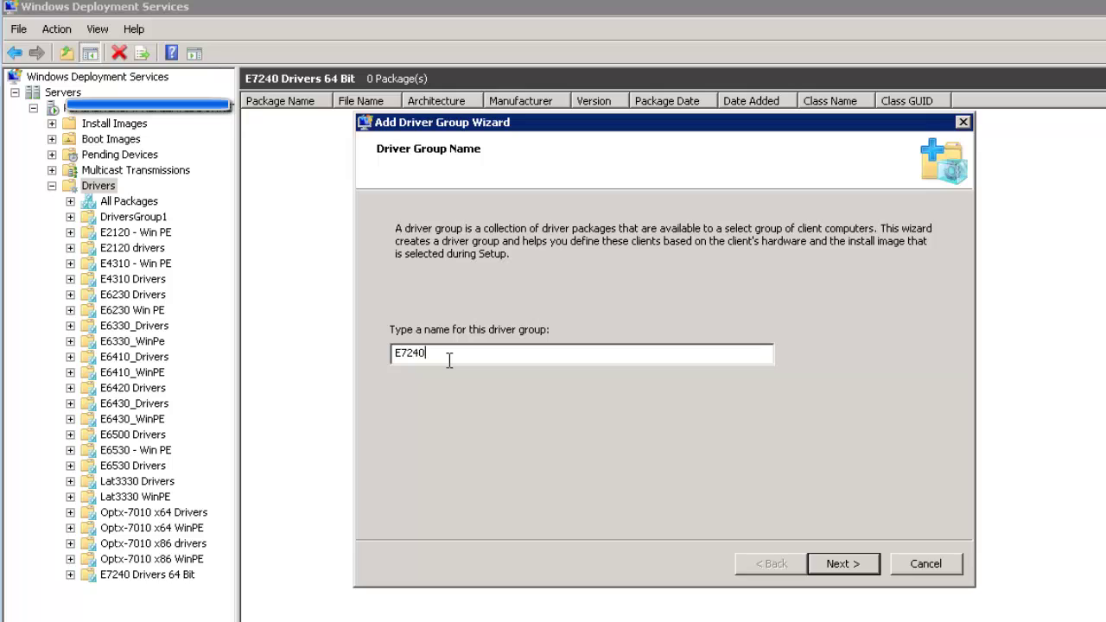
{"action": "type", "text": " Drivers"}
{"action": "key", "text": "BackSpace"}
{"action": "key", "text": "BackSpace"}
{"action": "key", "text": "BackSpace"}
{"action": "key", "text": "BackSpace"}
{"action": "key", "text": "BackSpace"}
{"action": "key", "text": "BackSpace"}
{"action": "key", "text": "BackSpace"}
{"action": "type", "text": "- Win"}
{"action": "type", "text": "e PC"}
{"action": "key", "text": "BackSpace"}
{"action": "type", "text": "E"}
{"action": "key", "text": "BackSpace"}
{"action": "key", "text": "BackSpace"}
{"action": "key", "text": "BackSpace"}
{"action": "key", "text": "BackSpace"}
{"action": "key", "text": "BackSpace"}
{"action": "type", "text": "n PE"}
Skip both filter pages, keep hardware-matched packages only, and finish creating the group.
{"action": "left_click", "coordinate": [847, 568]}
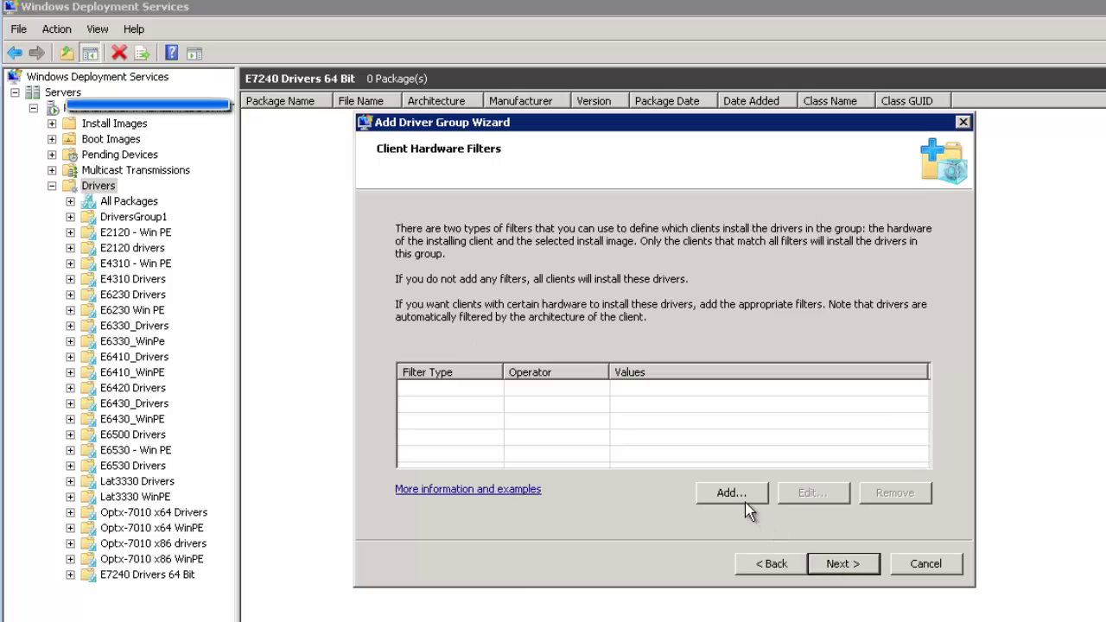
{"action": "left_click", "coordinate": [838, 570]}
{"action": "left_click", "coordinate": [838, 566]}
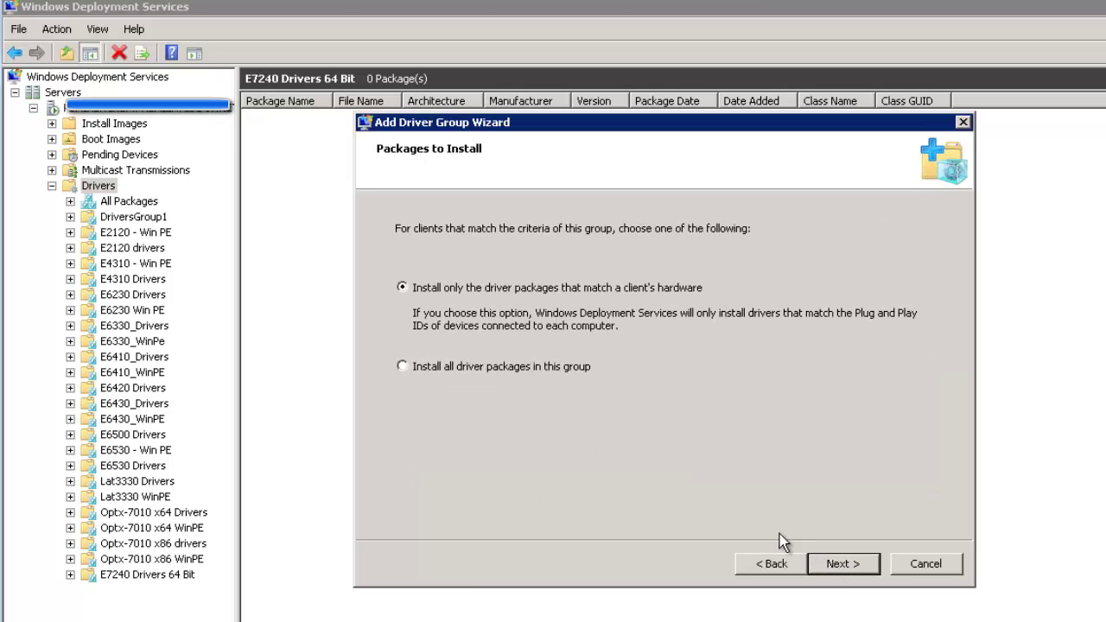
{"action": "left_click", "coordinate": [517, 370]}
{"action": "left_click", "coordinate": [846, 566]}
{"action": "left_click", "coordinate": [844, 567]}
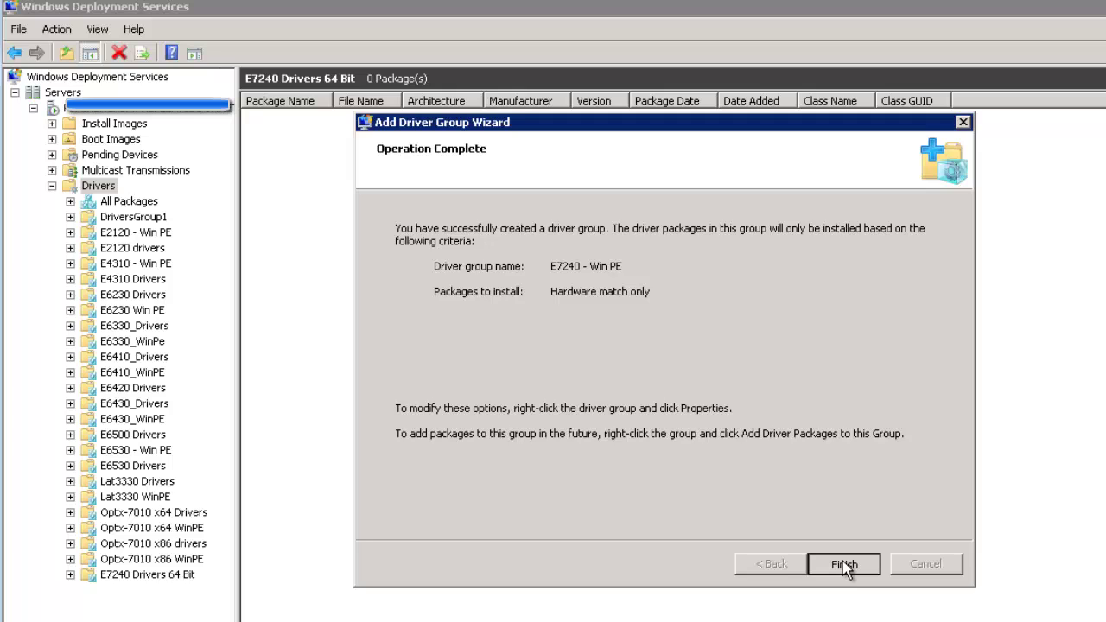
{"action": "left_click", "coordinate": [844, 565]}
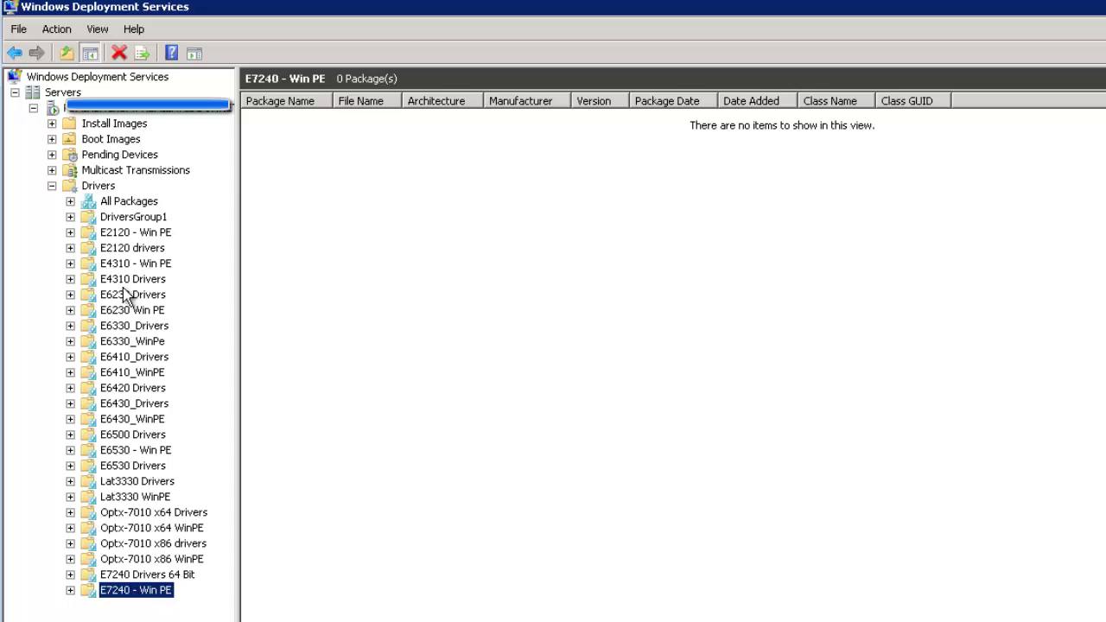
Start adding driver packages, choosing to import every package from a folder.
{"action": "right_click", "coordinate": [101, 189]}
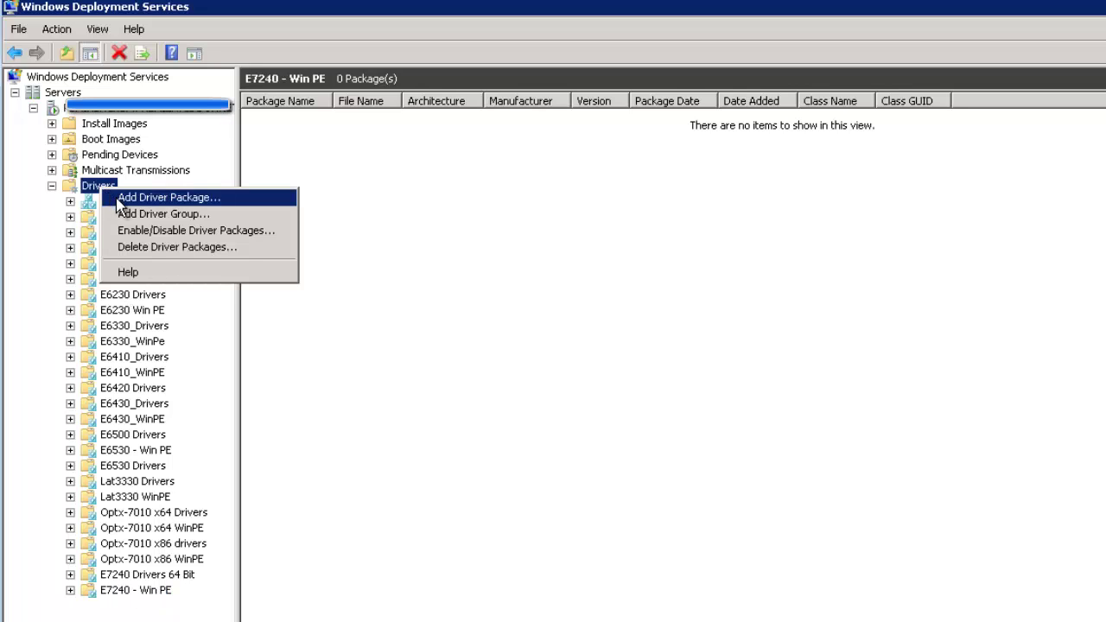
{"action": "left_click", "coordinate": [118, 199]}
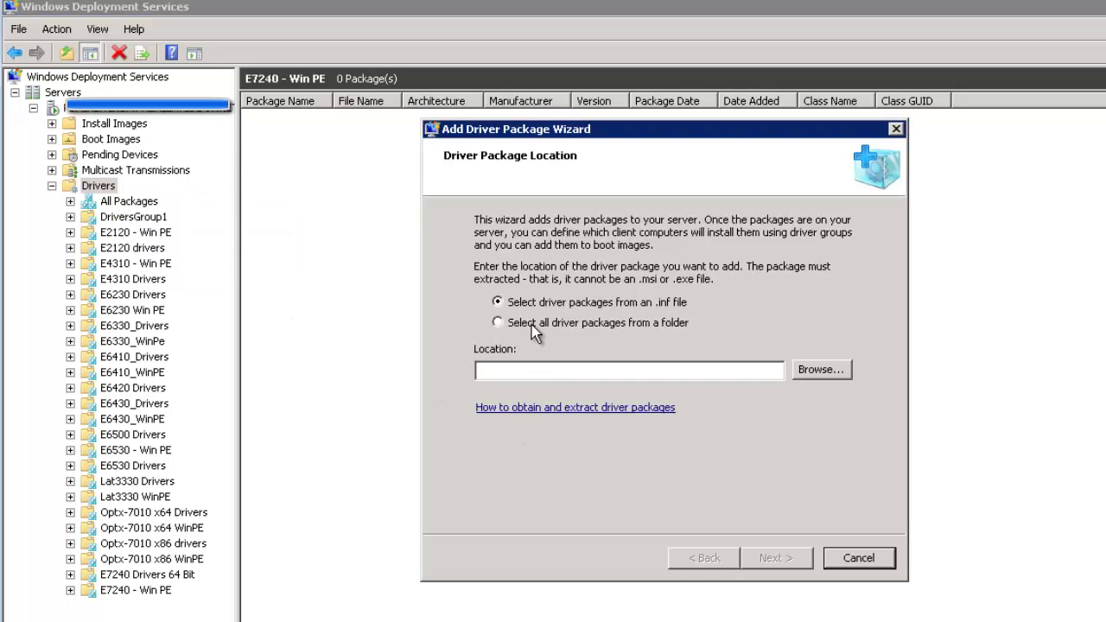
{"action": "left_click", "coordinate": [532, 323]}
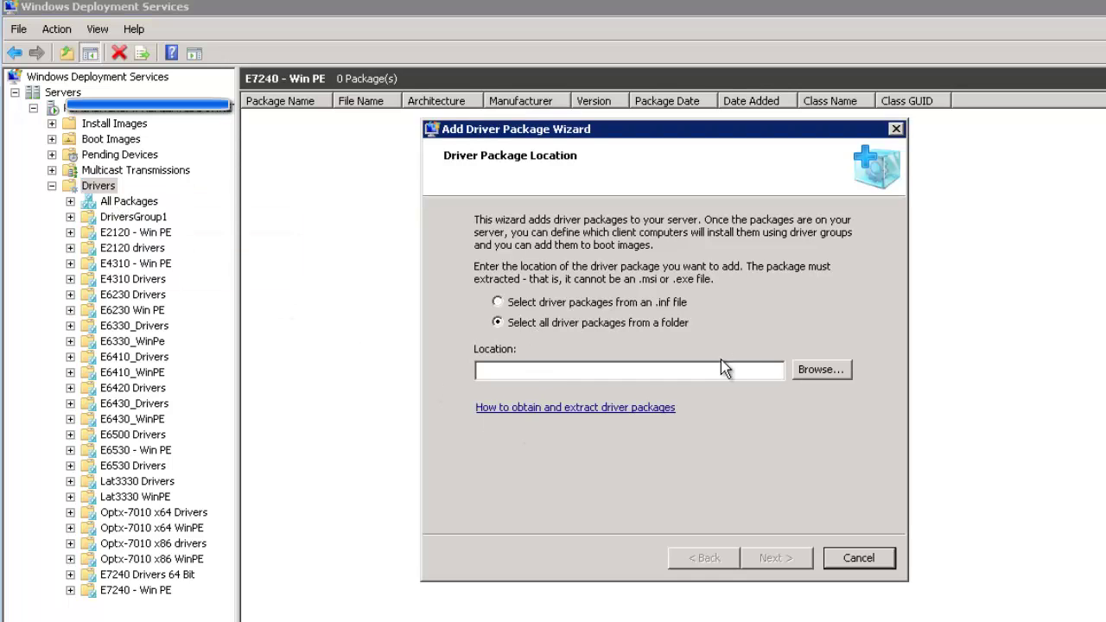
Point the import at D:\RemoteInstall\Drivers\Win PE - E7240\winpe\x64 and scan it, finding 18 packages.
{"action": "left_click", "coordinate": [818, 370]}
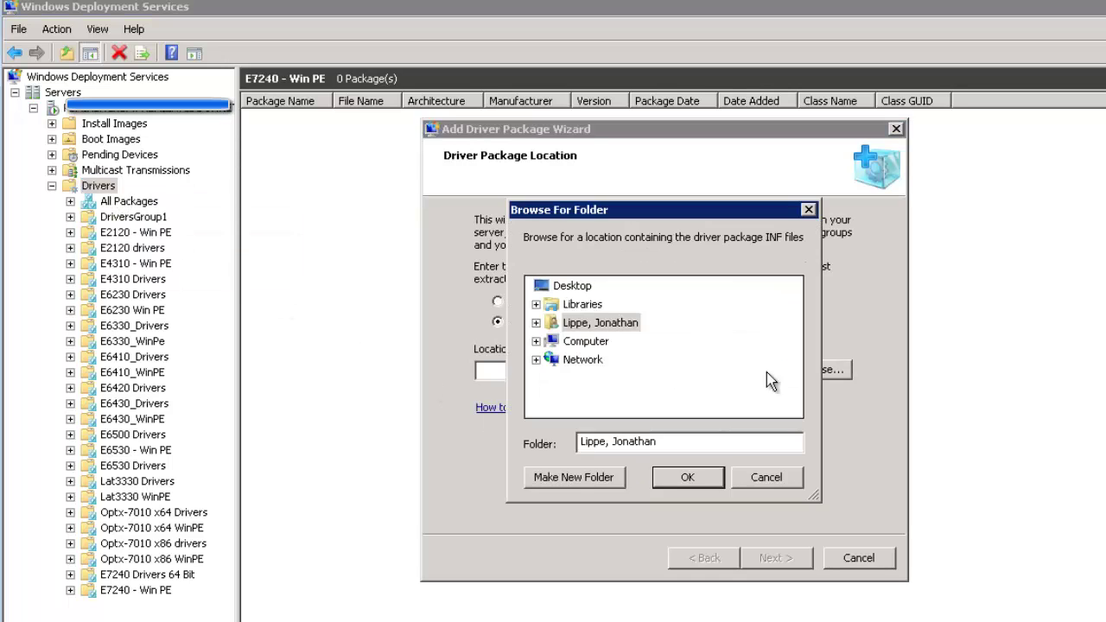
{"action": "left_click", "coordinate": [536, 341]}
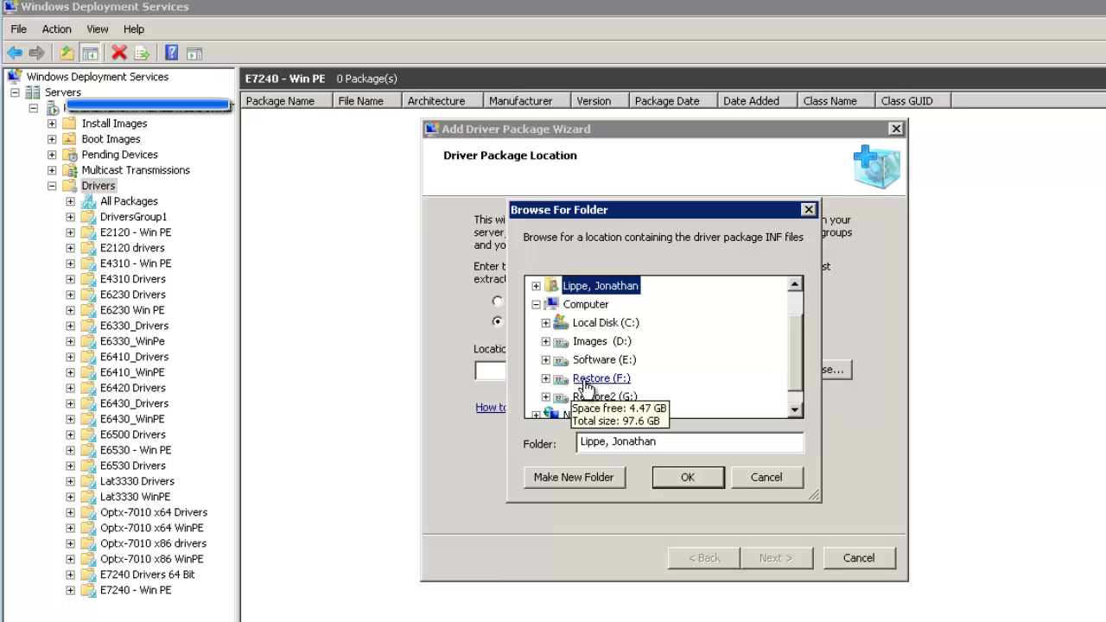
{"action": "left_click", "coordinate": [545, 342]}
{"action": "left_click", "coordinate": [555, 359]}
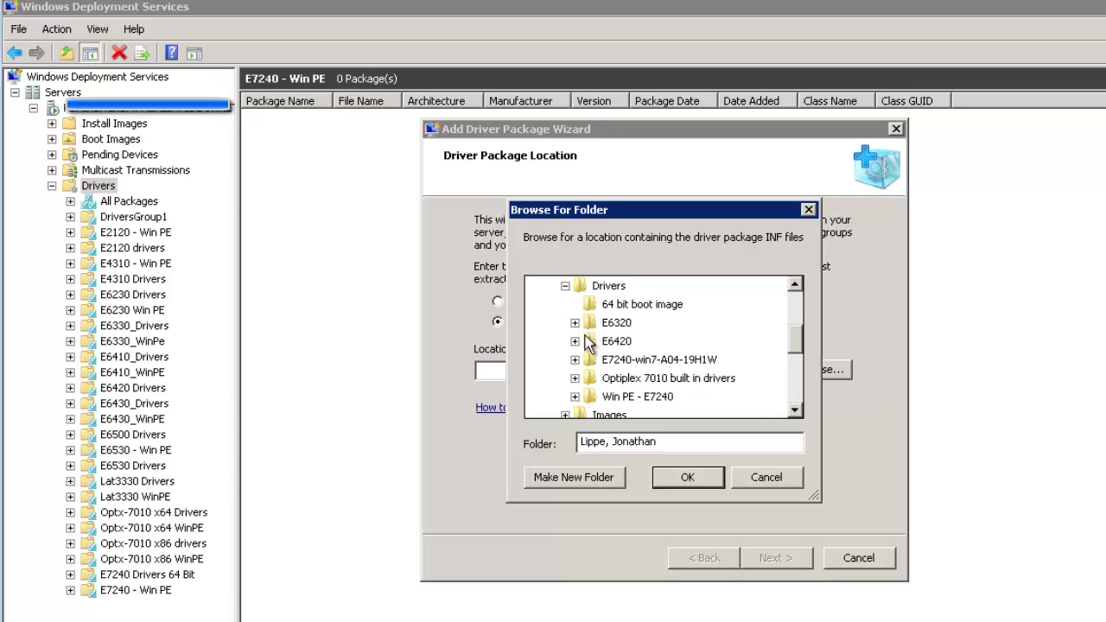
{"action": "left_click", "coordinate": [566, 322]}
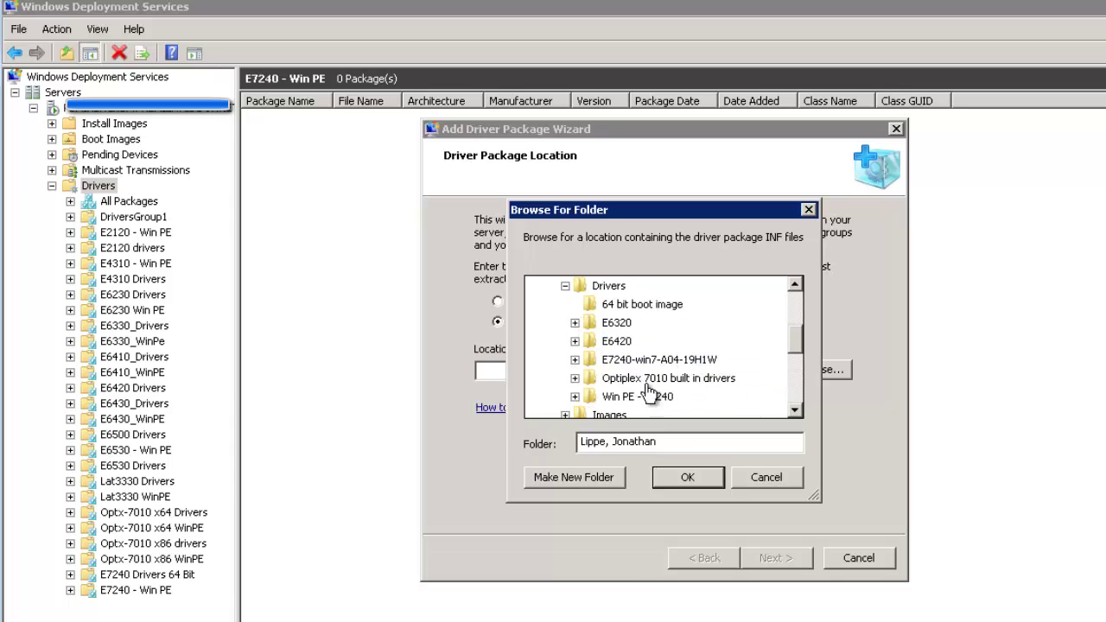
{"action": "left_click", "coordinate": [573, 360]}
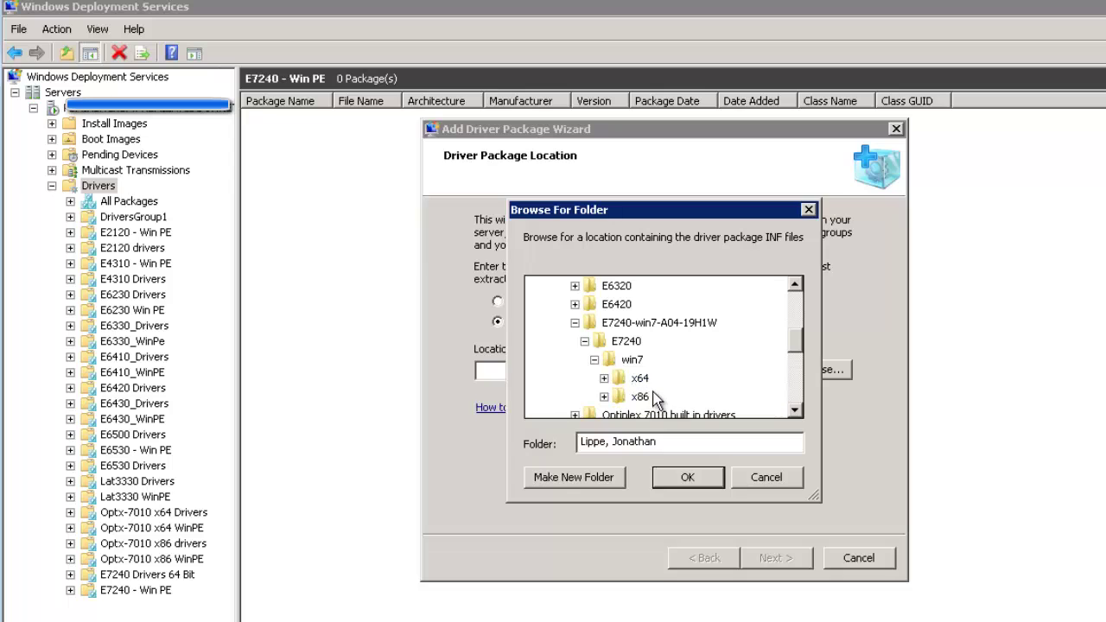
{"action": "left_click", "coordinate": [575, 322]}
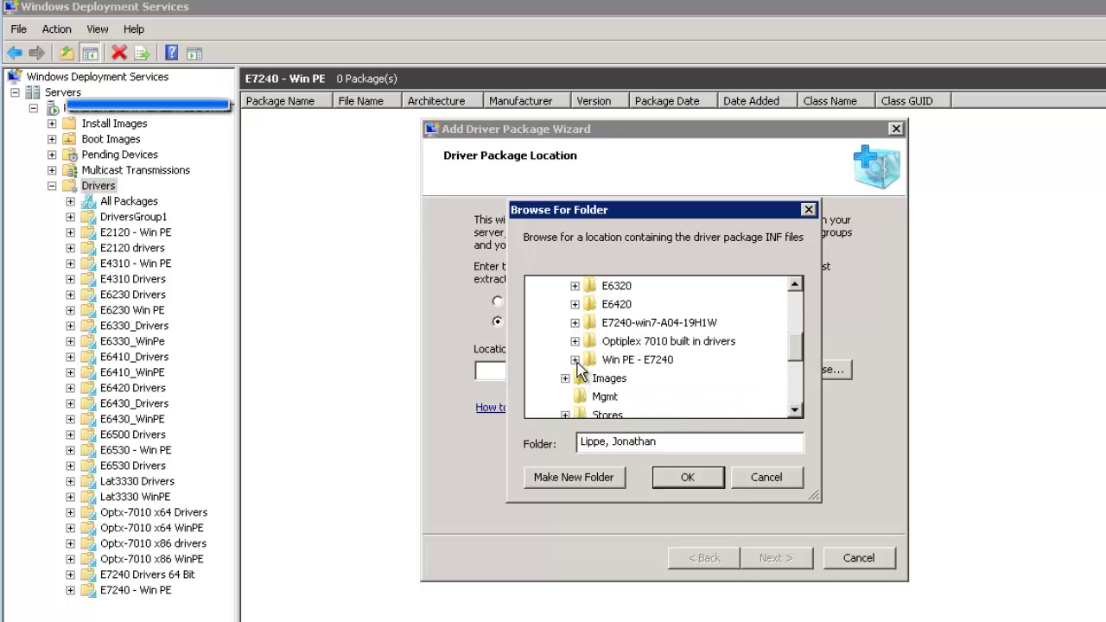
{"action": "left_click", "coordinate": [574, 360]}
{"action": "double_click", "coordinate": [628, 379]}
{"action": "left_click", "coordinate": [688, 477]}
{"action": "left_click", "coordinate": [773, 557]}
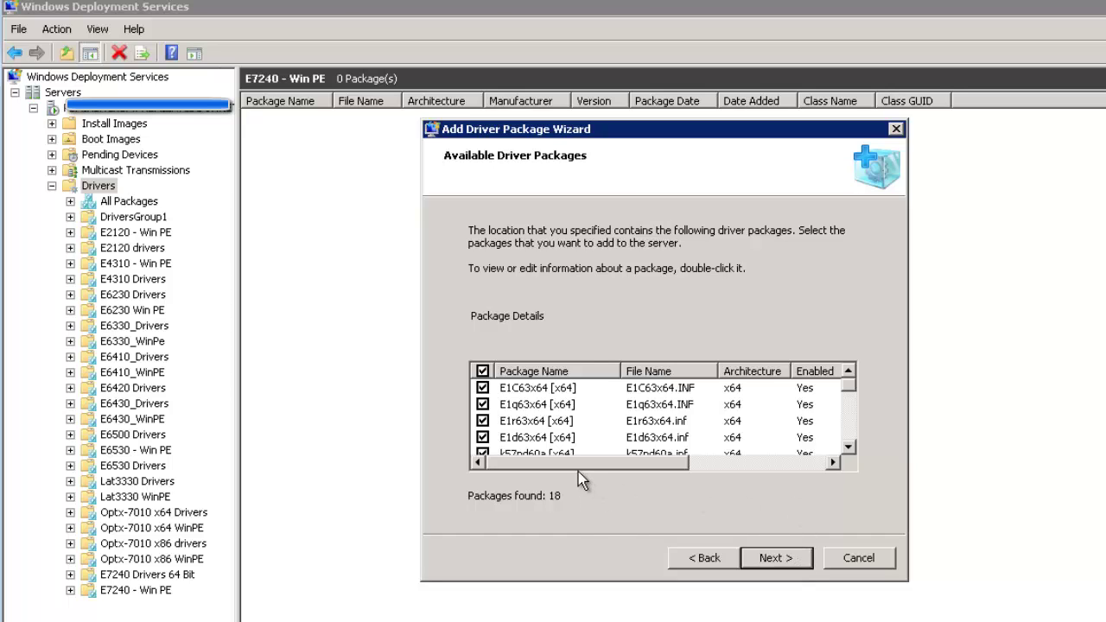
Import the 18 winpe x64 packages and scroll the 9 failures, including lsi_sas2 [x64].
{"action": "left_click", "coordinate": [768, 561]}
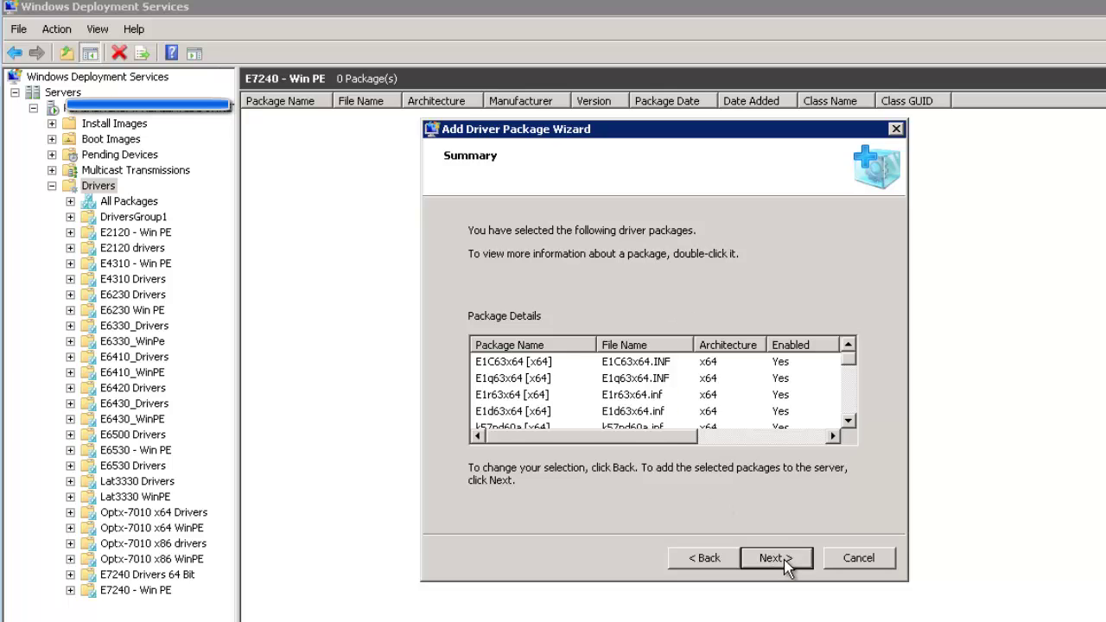
{"action": "left_click", "coordinate": [783, 560]}
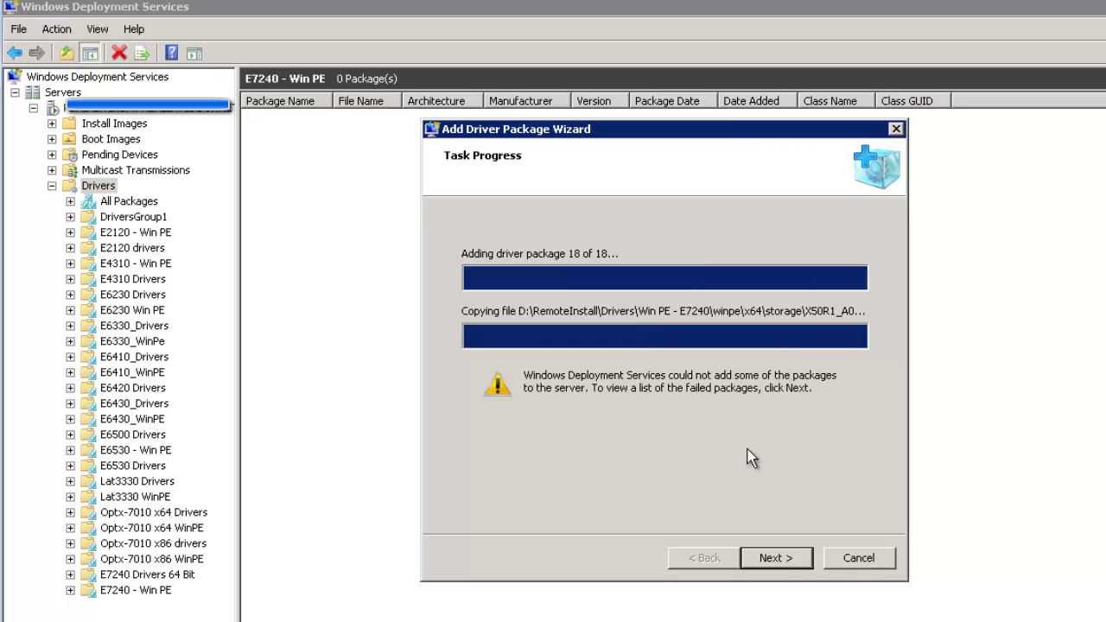
{"action": "left_click", "coordinate": [776, 558]}
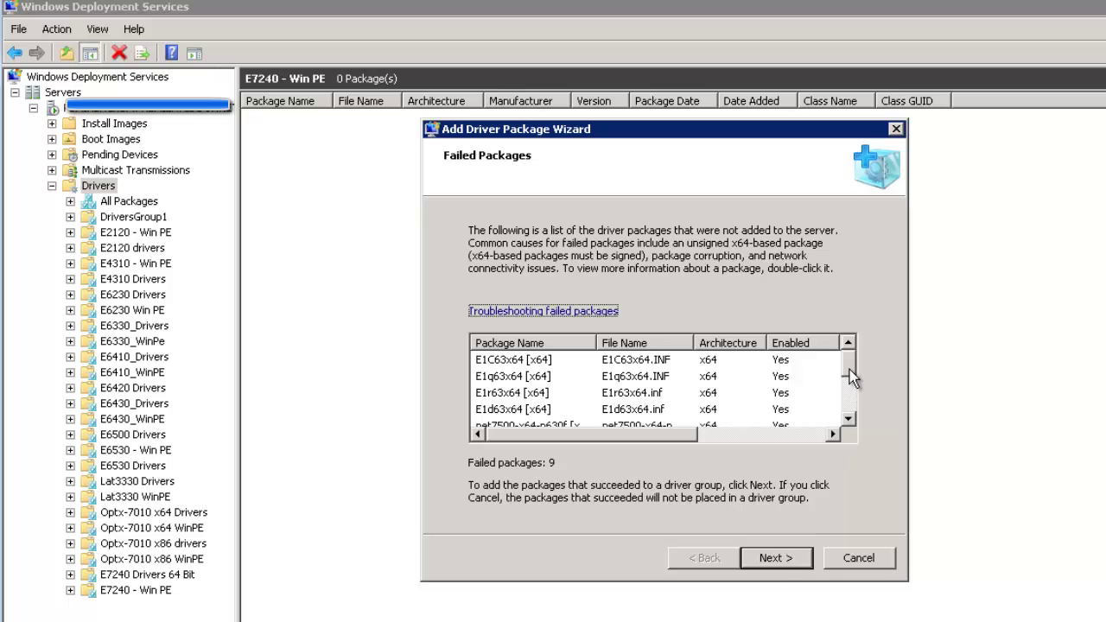
{"action": "left_click_drag", "start_coordinate": [850, 369], "coordinate": [854, 432]}
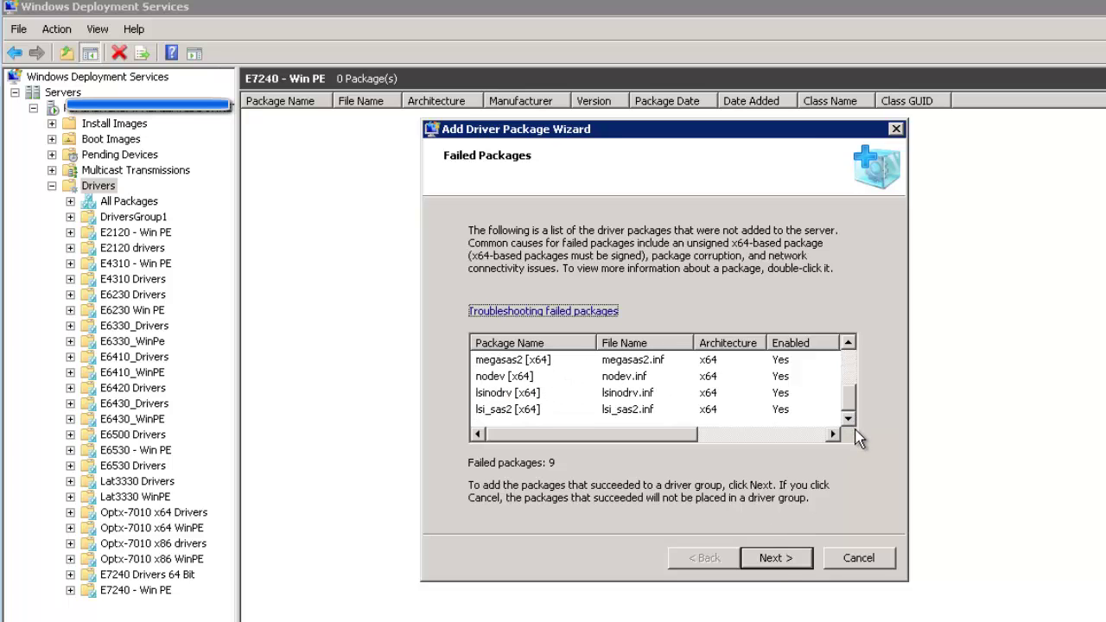
Place the imported winpe x64 packages into the existing E7240 - Win PE group.
{"action": "left_click", "coordinate": [791, 559]}
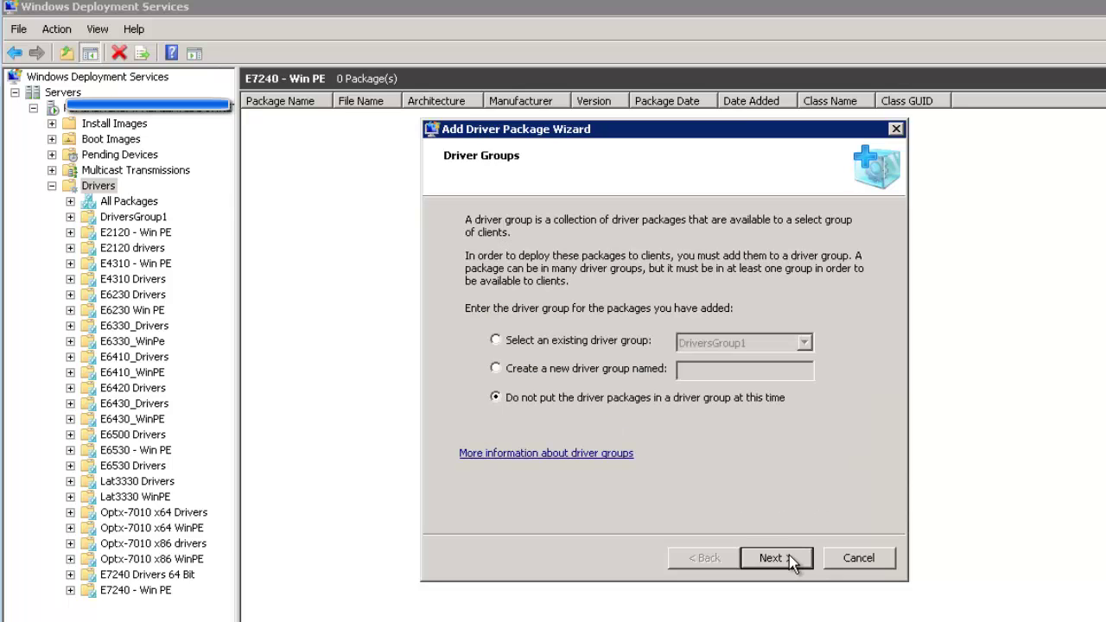
{"action": "left_click", "coordinate": [623, 341]}
{"action": "left_click", "coordinate": [739, 343]}
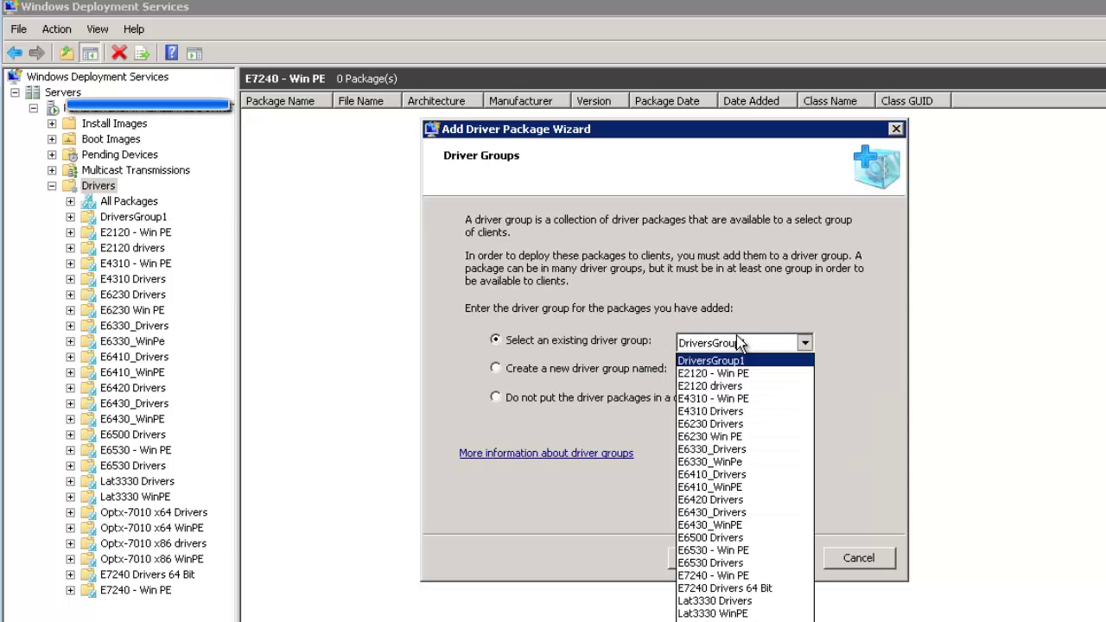
{"action": "left_click", "coordinate": [743, 575]}
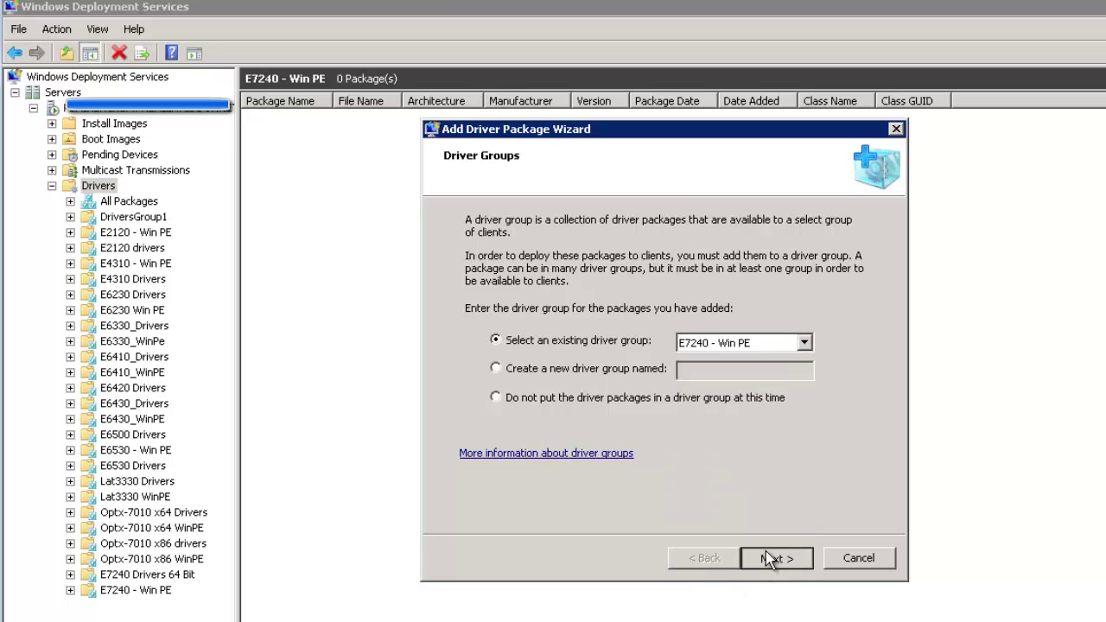
{"action": "left_click", "coordinate": [766, 559]}
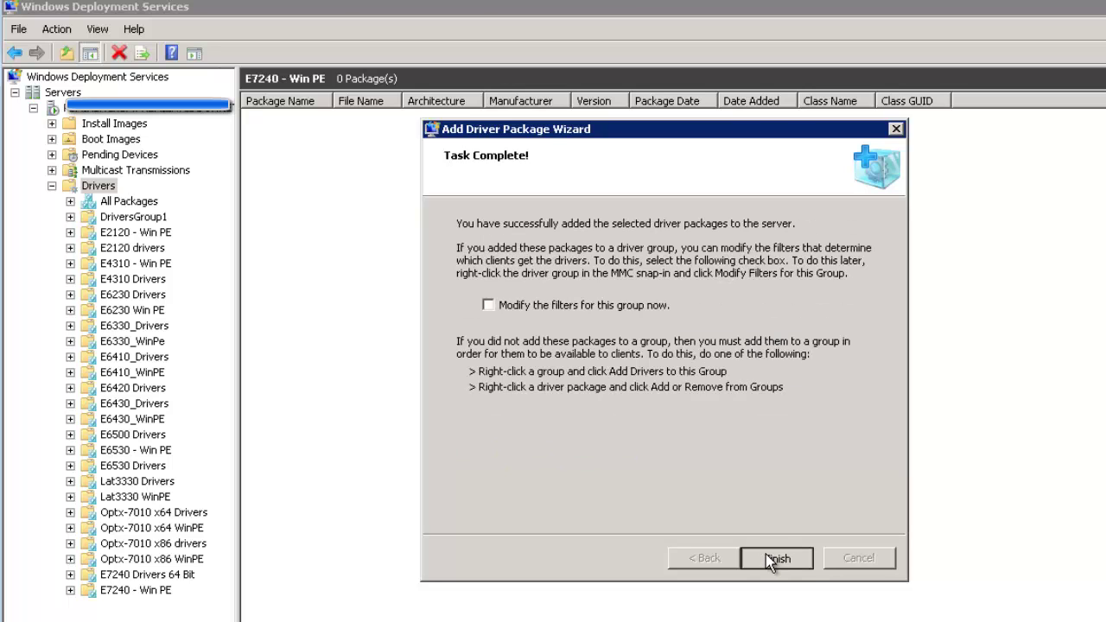